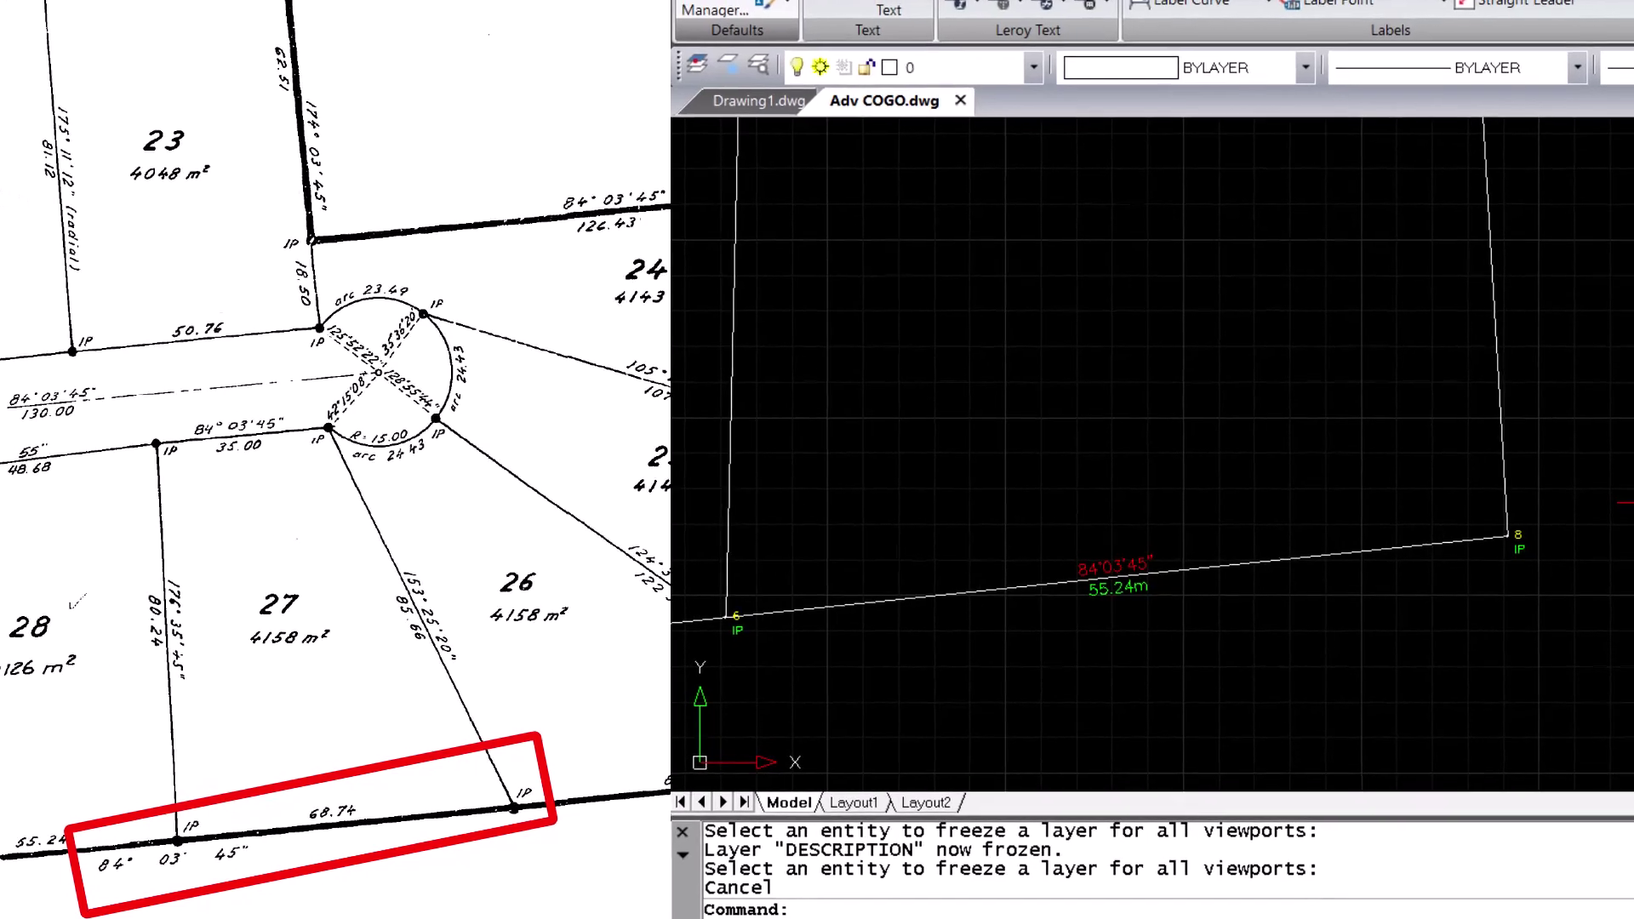
- Create point 9 'IP' 68.74 m from point 8 along line 6–8's bearing (84°03'45")
type("COGO")
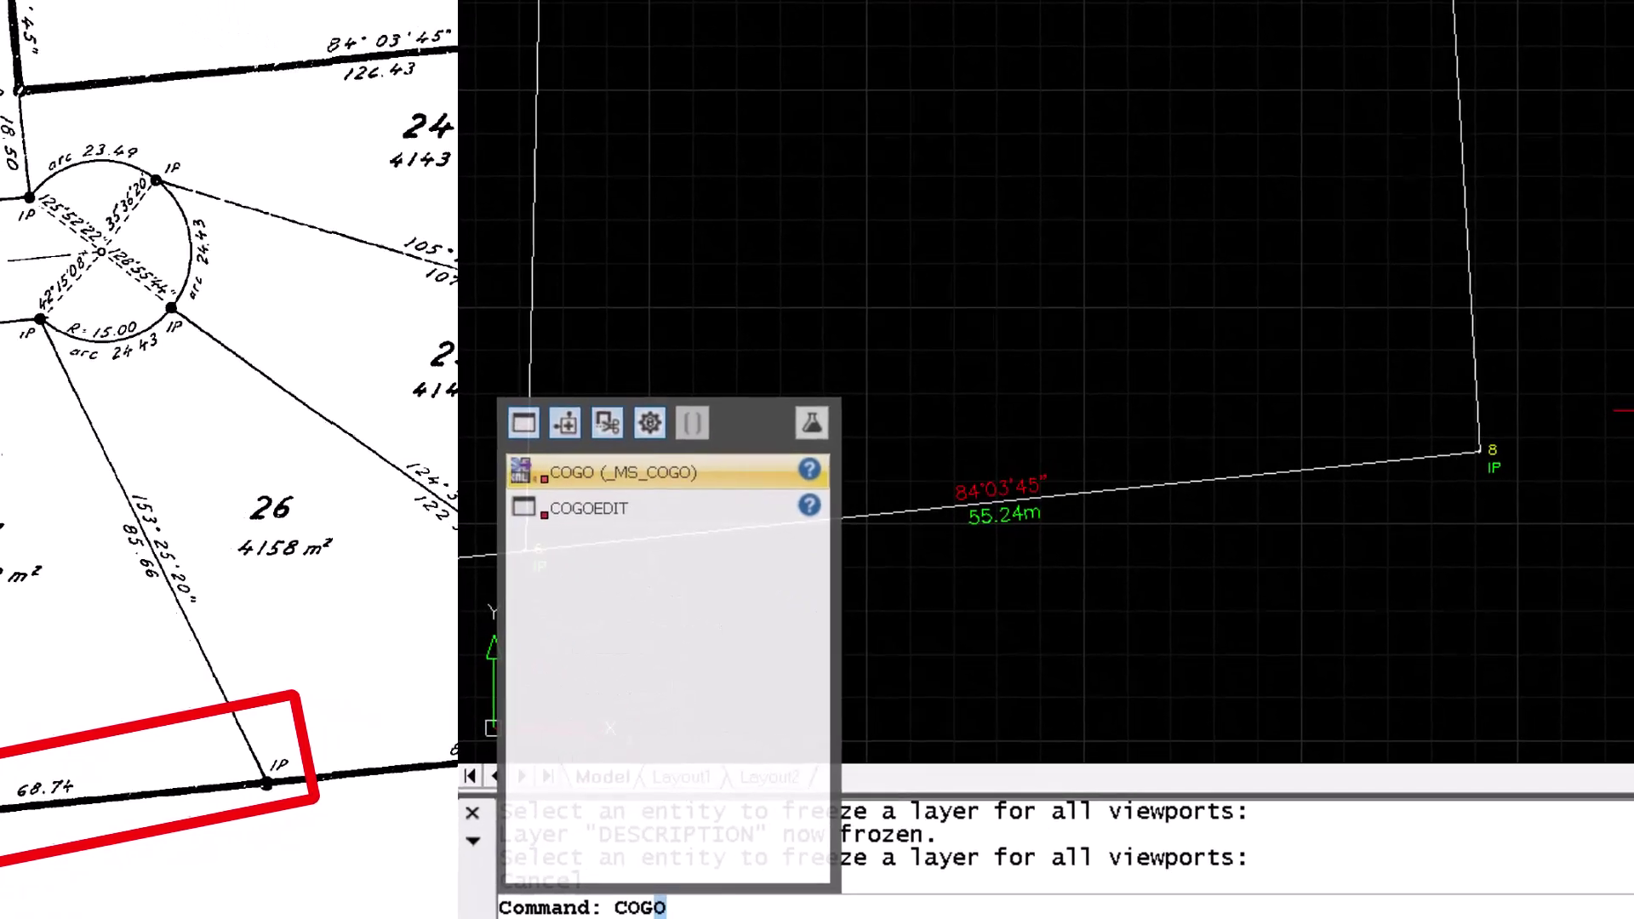
key("Return")
key("Return")
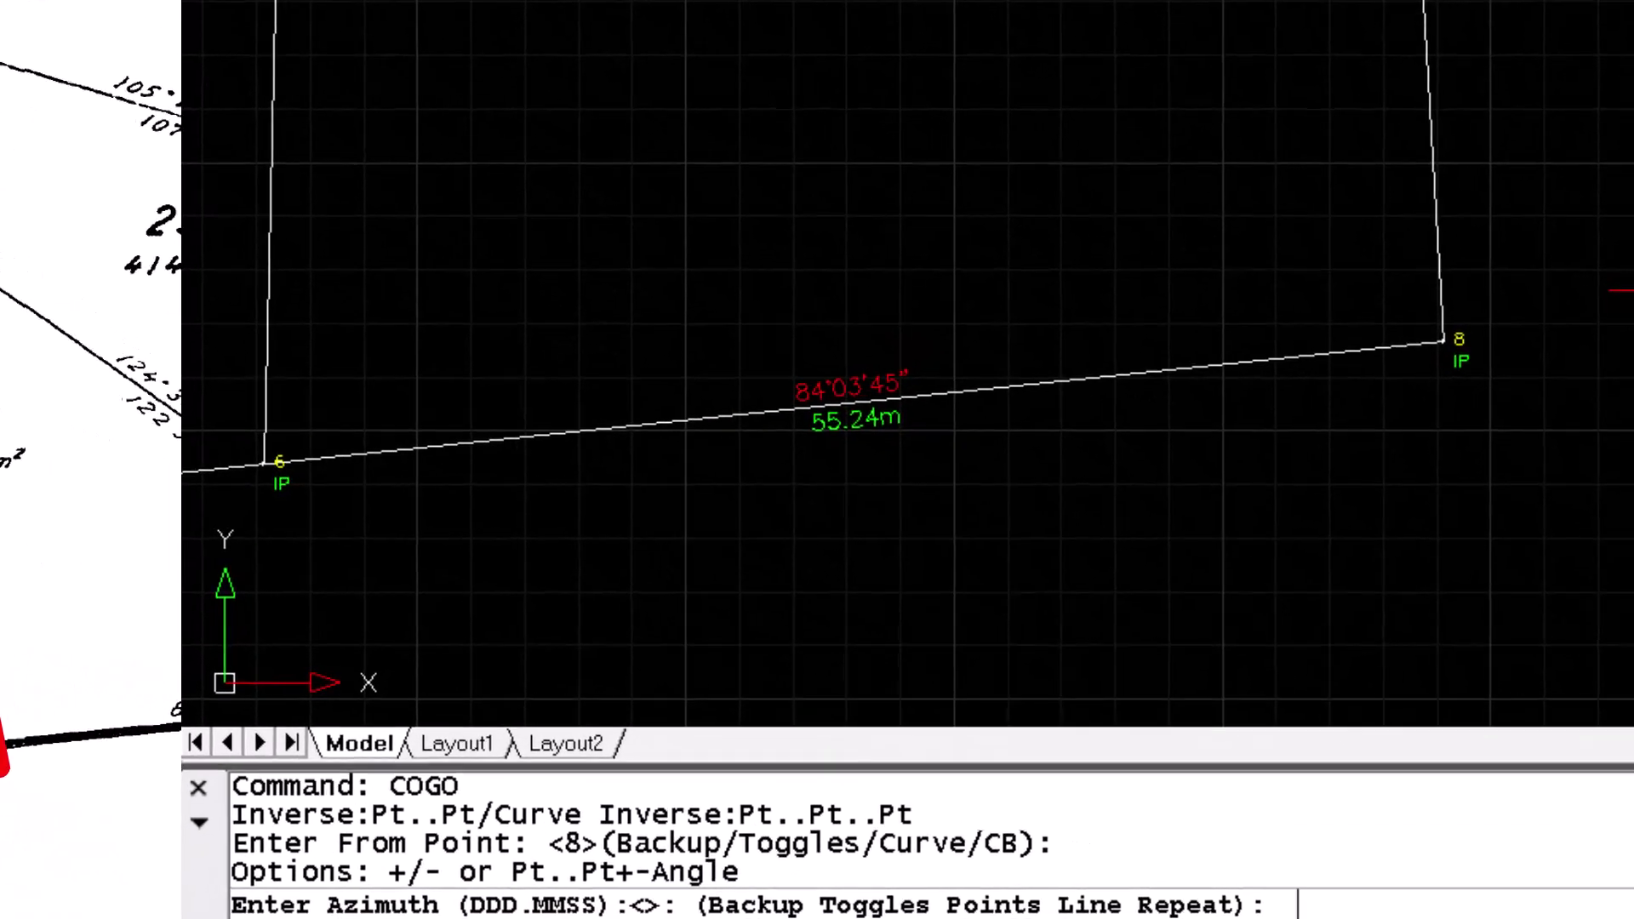
type("6..8")
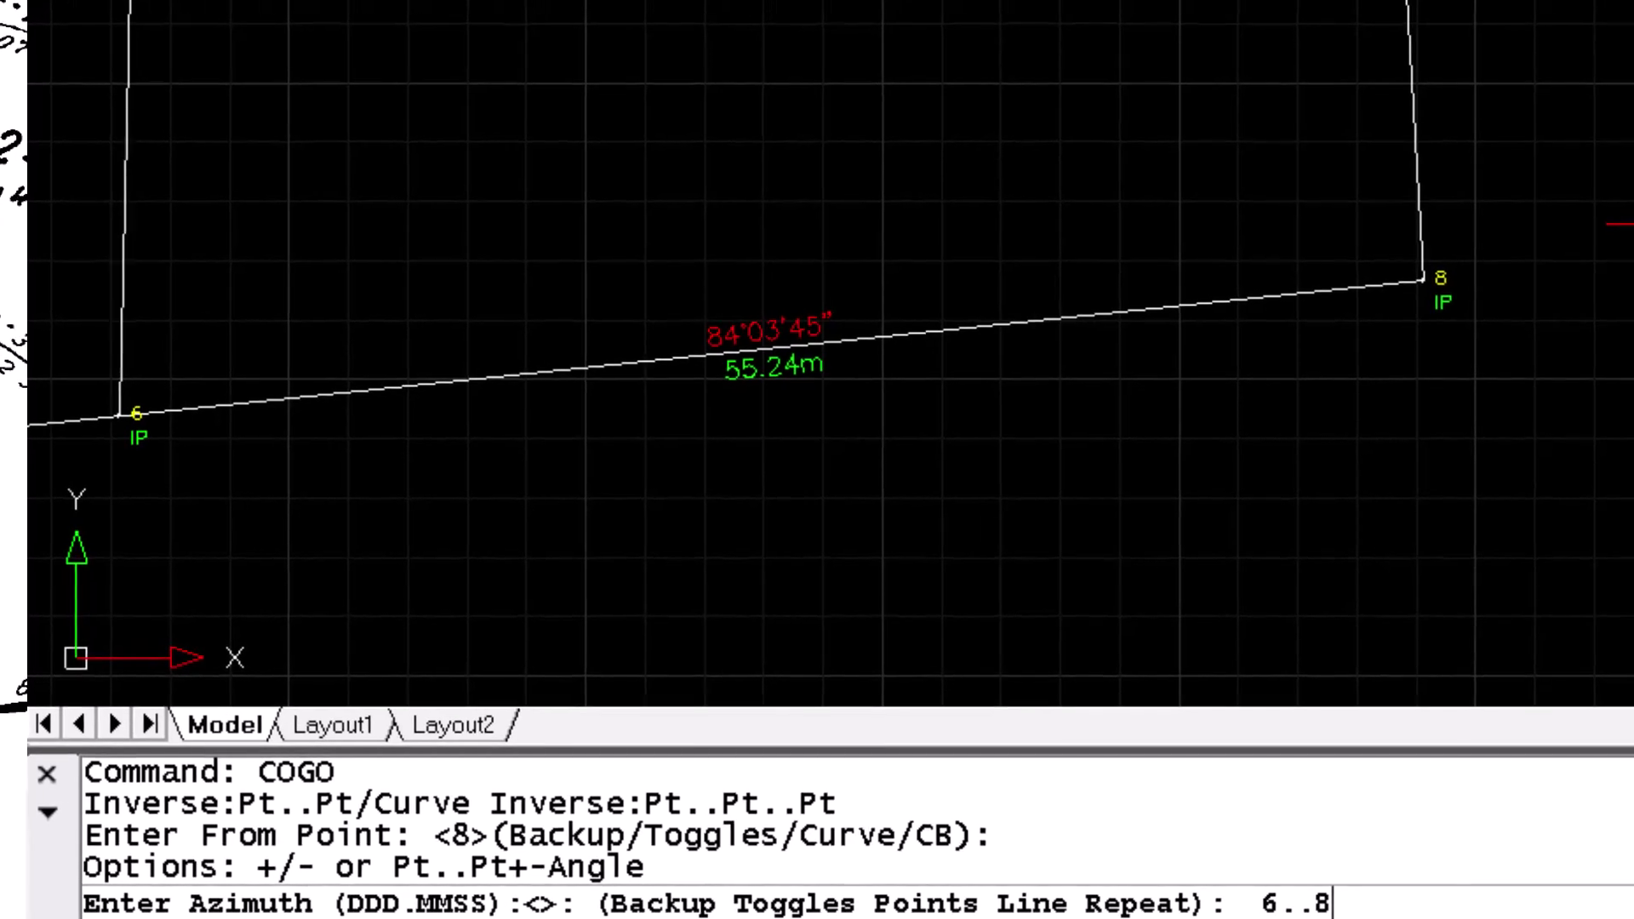
key("Return")
type("6")
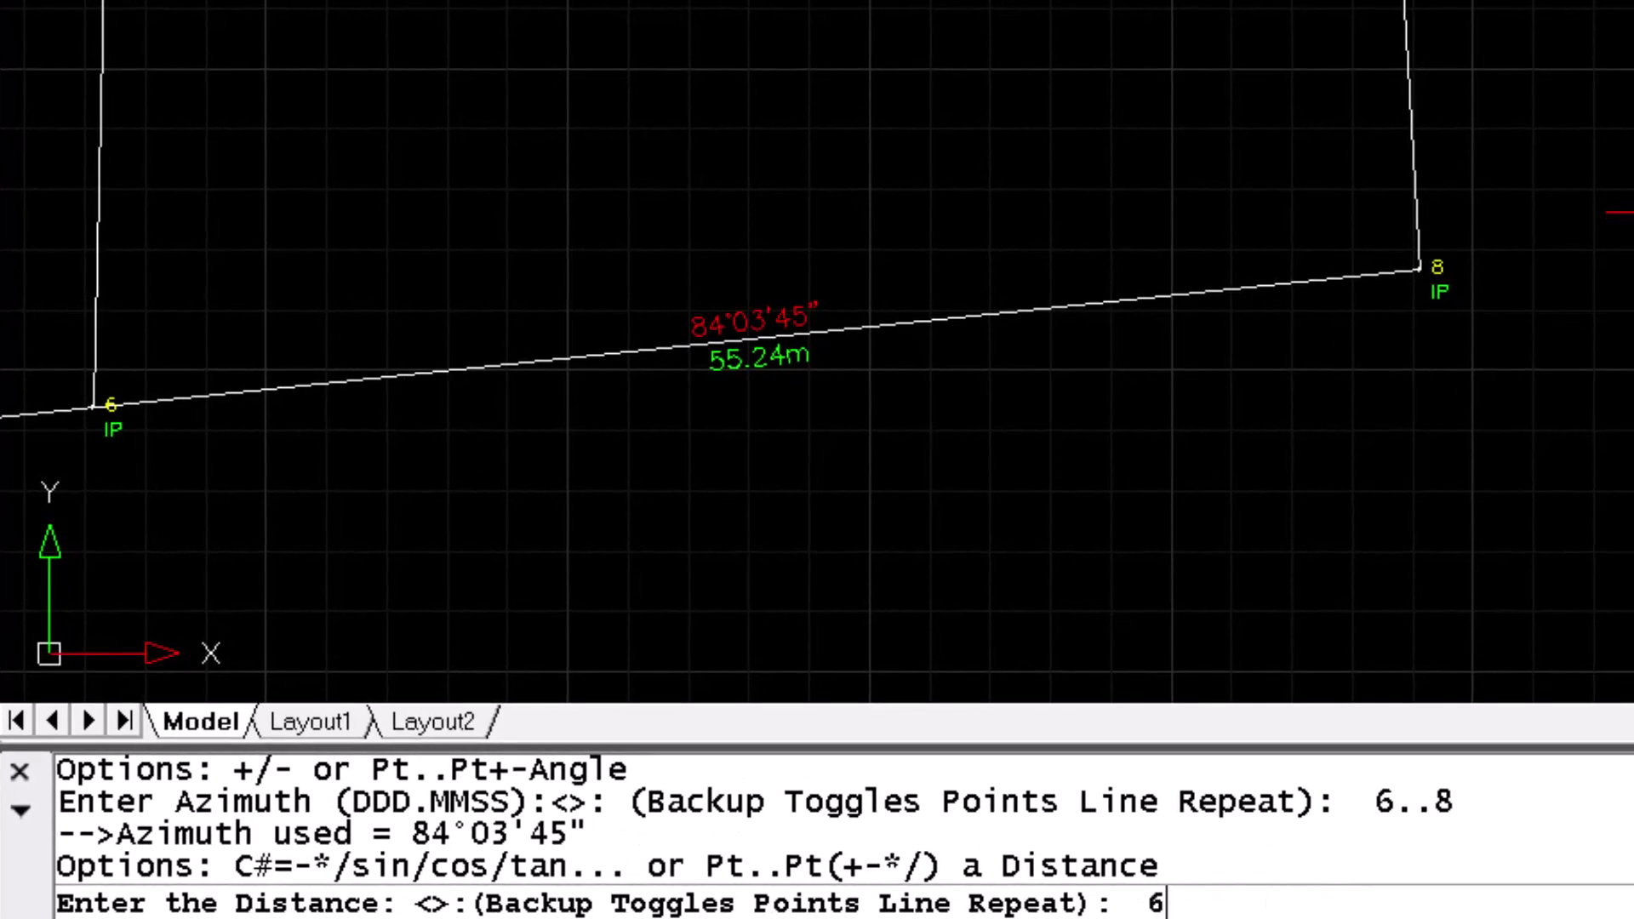
type("8.74")
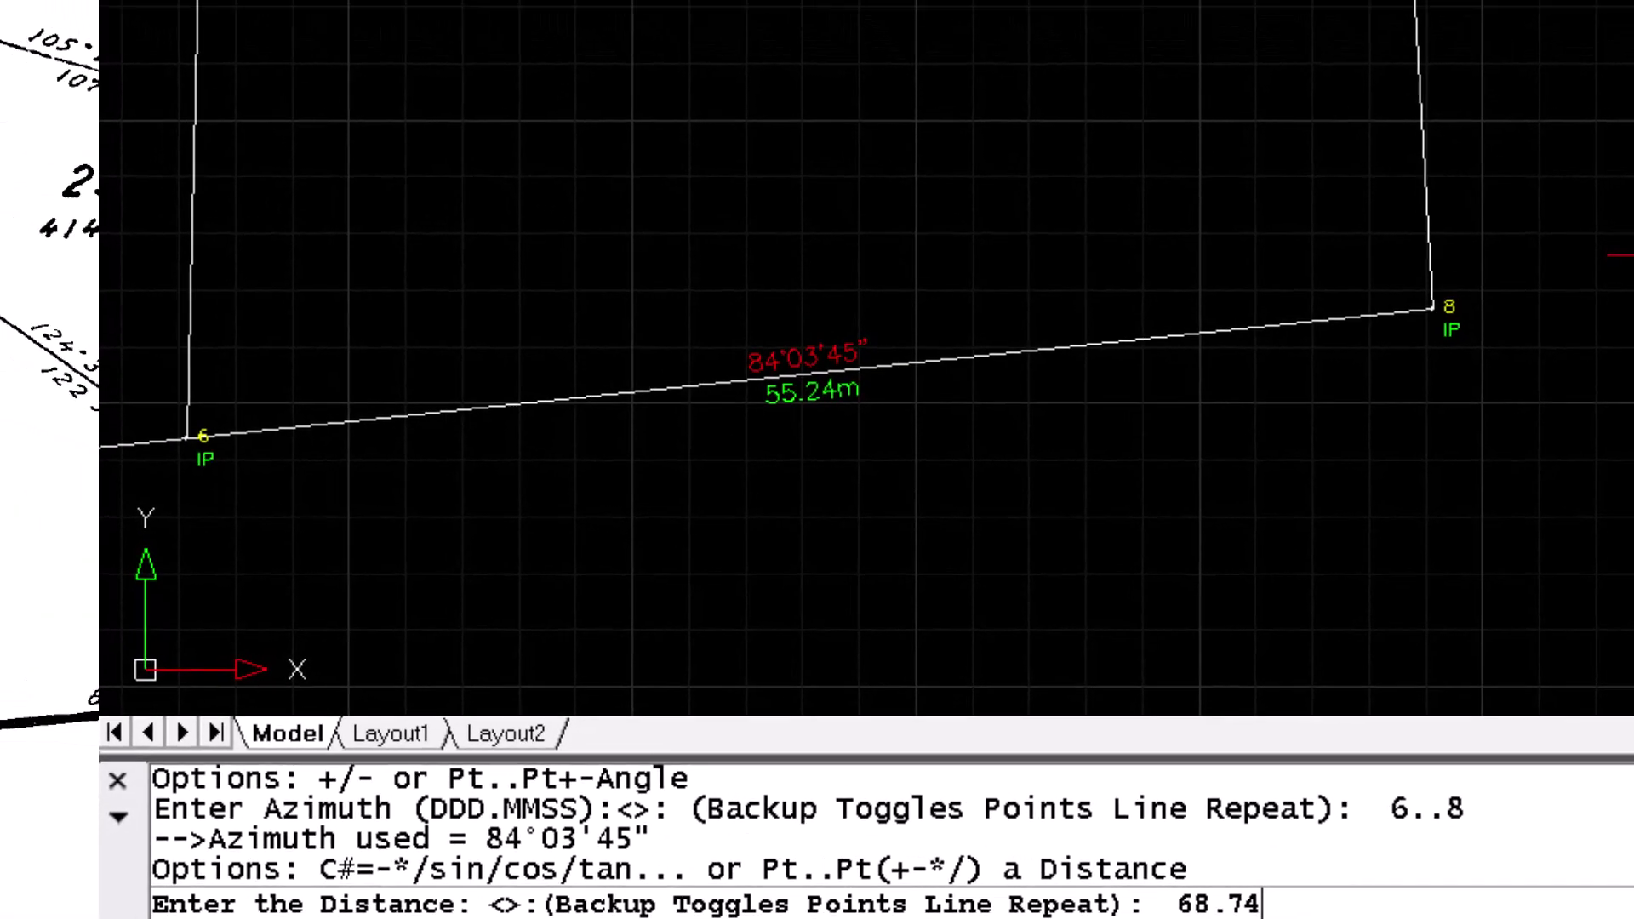
key("Return")
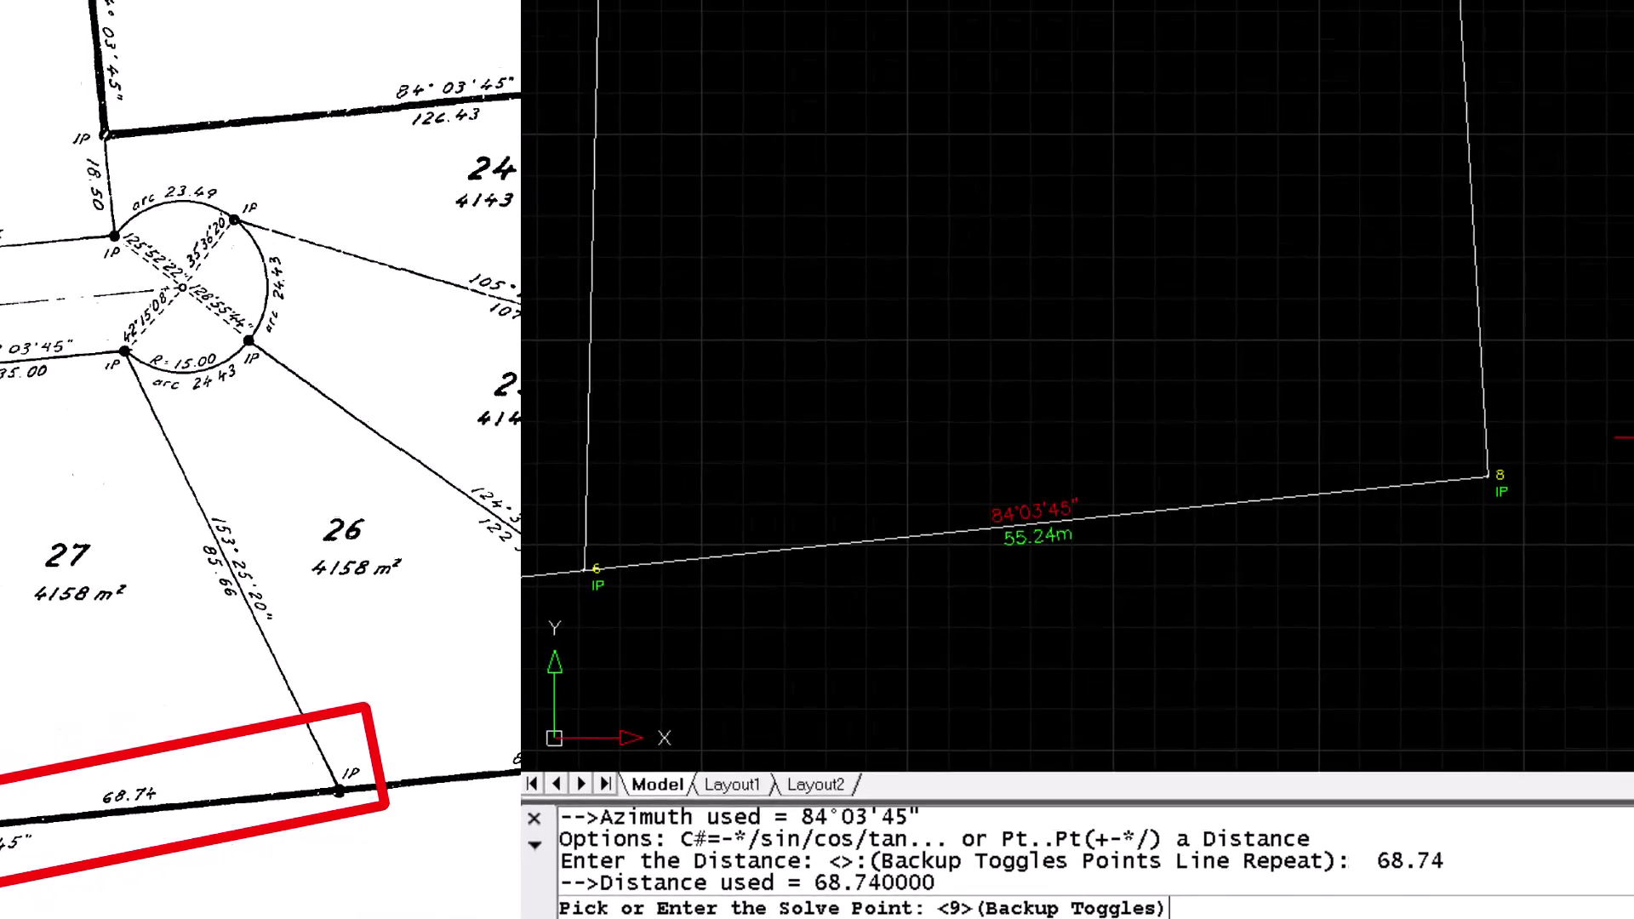
key("Return")
type("IP")
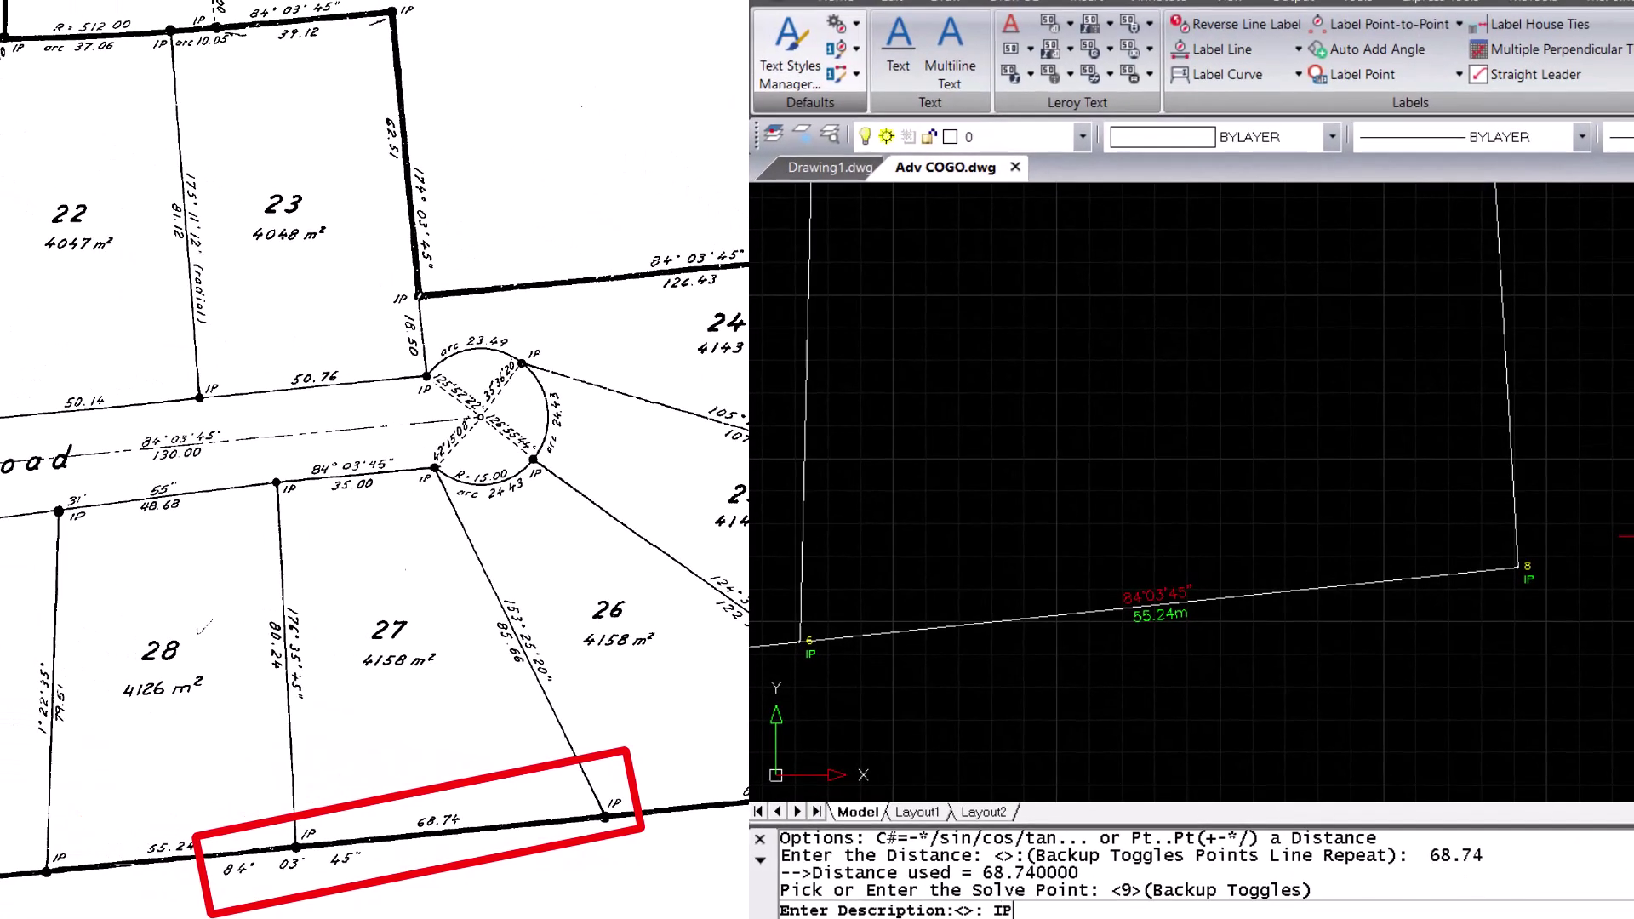
key("Return")
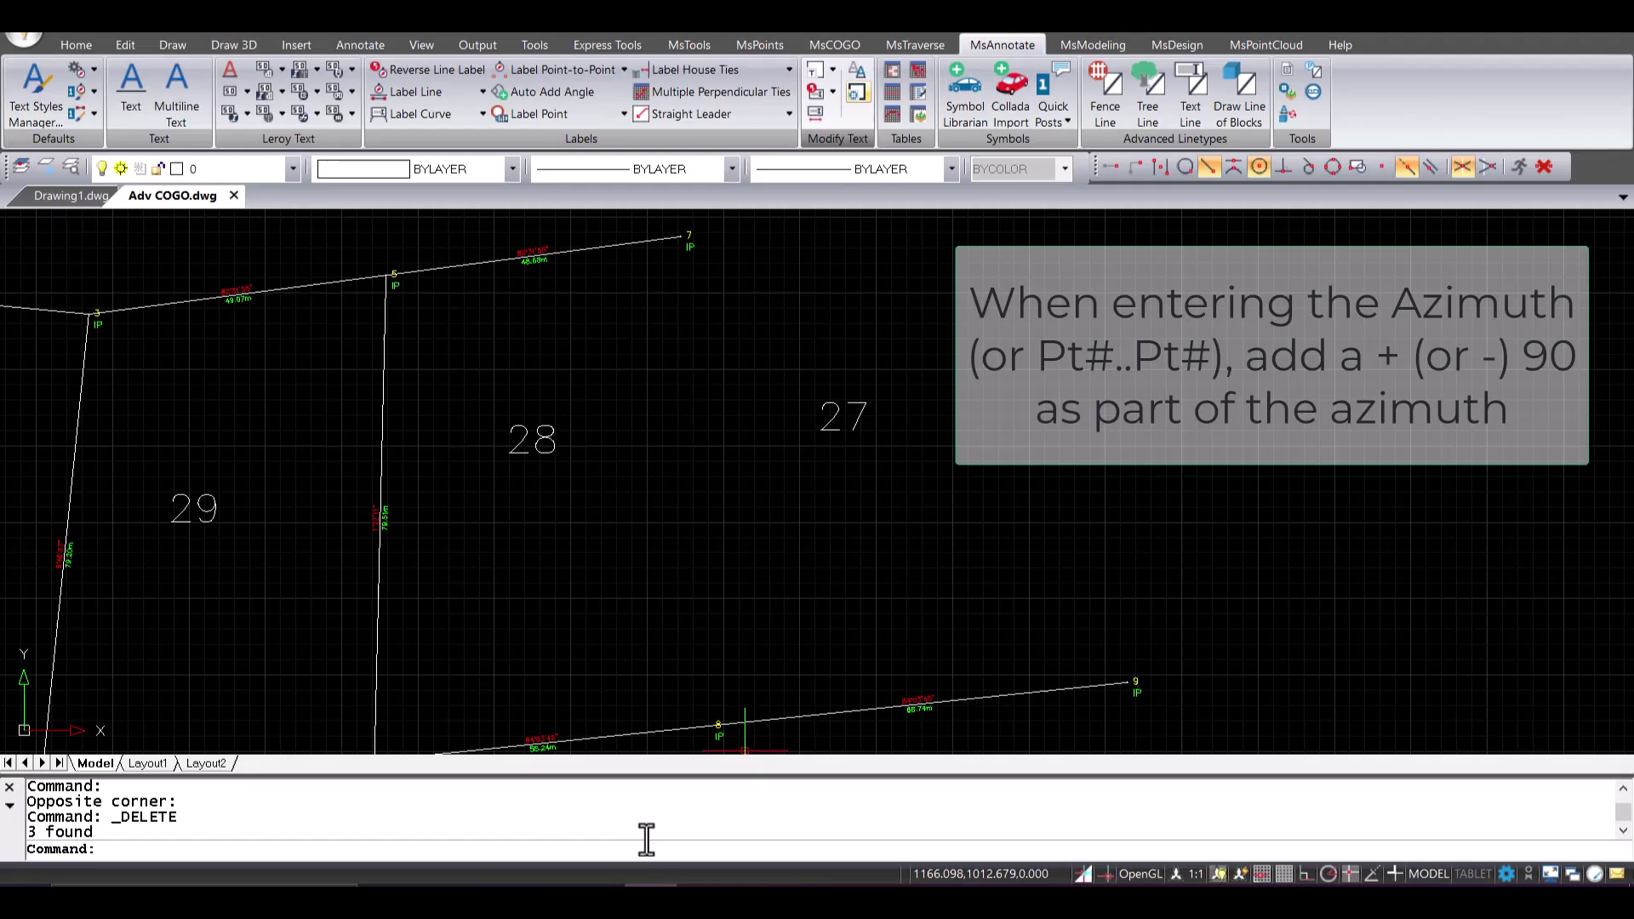
- Create point 10 'CALC' 79.51 m from point 7 at azimuth 5..7+90 (172°31'55")
type("COGO")
key("Return")
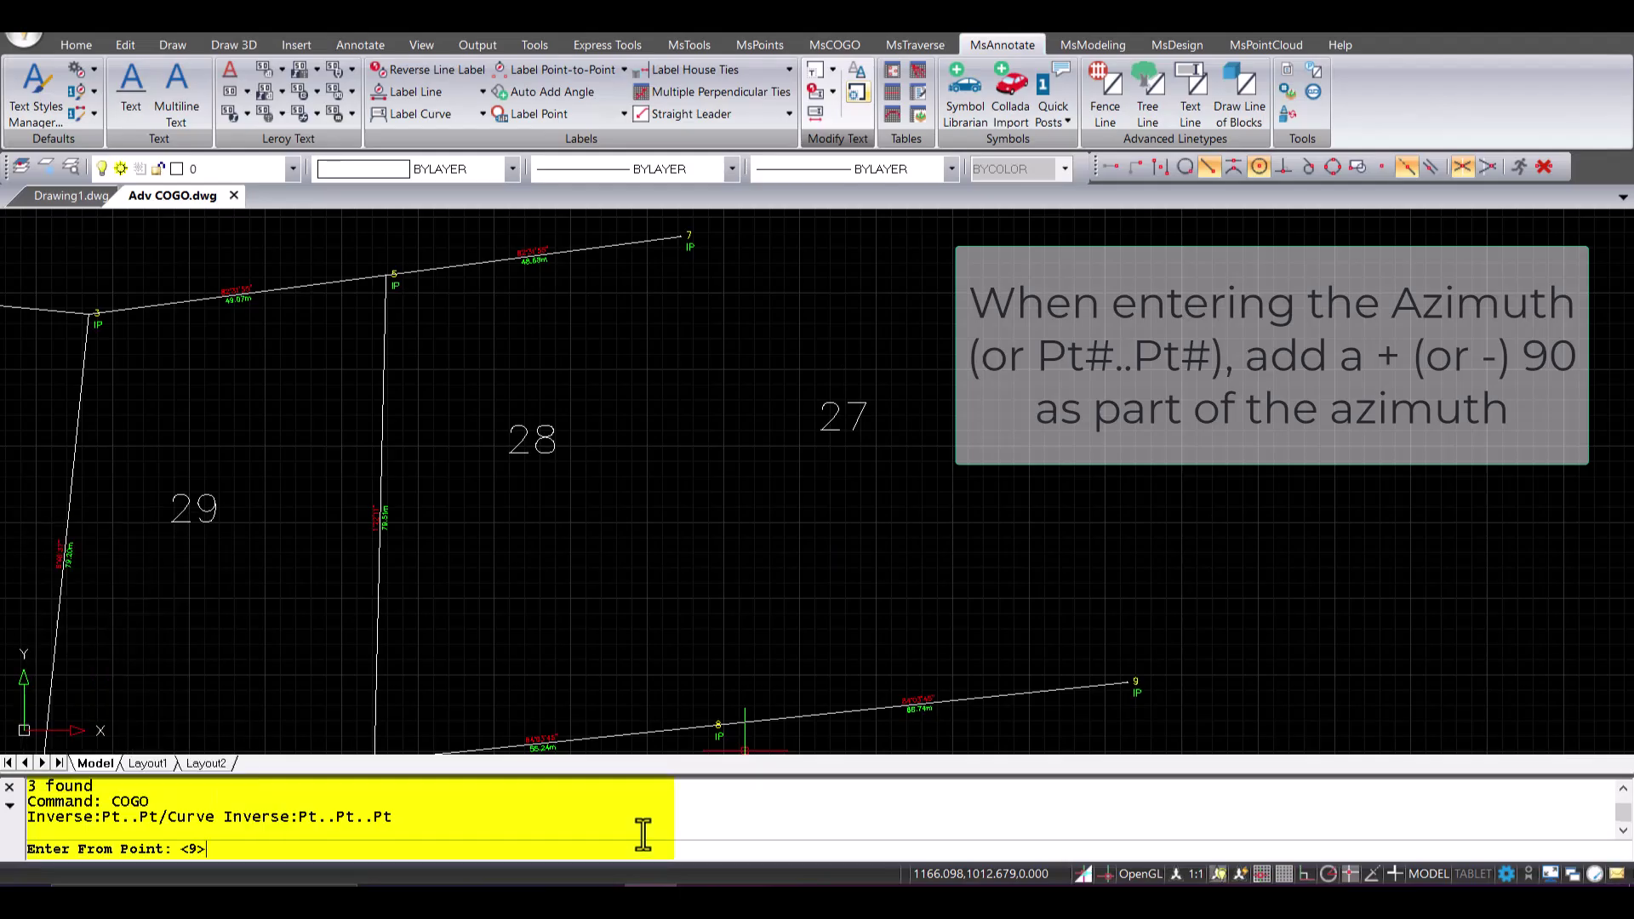
type("7")
key("Return")
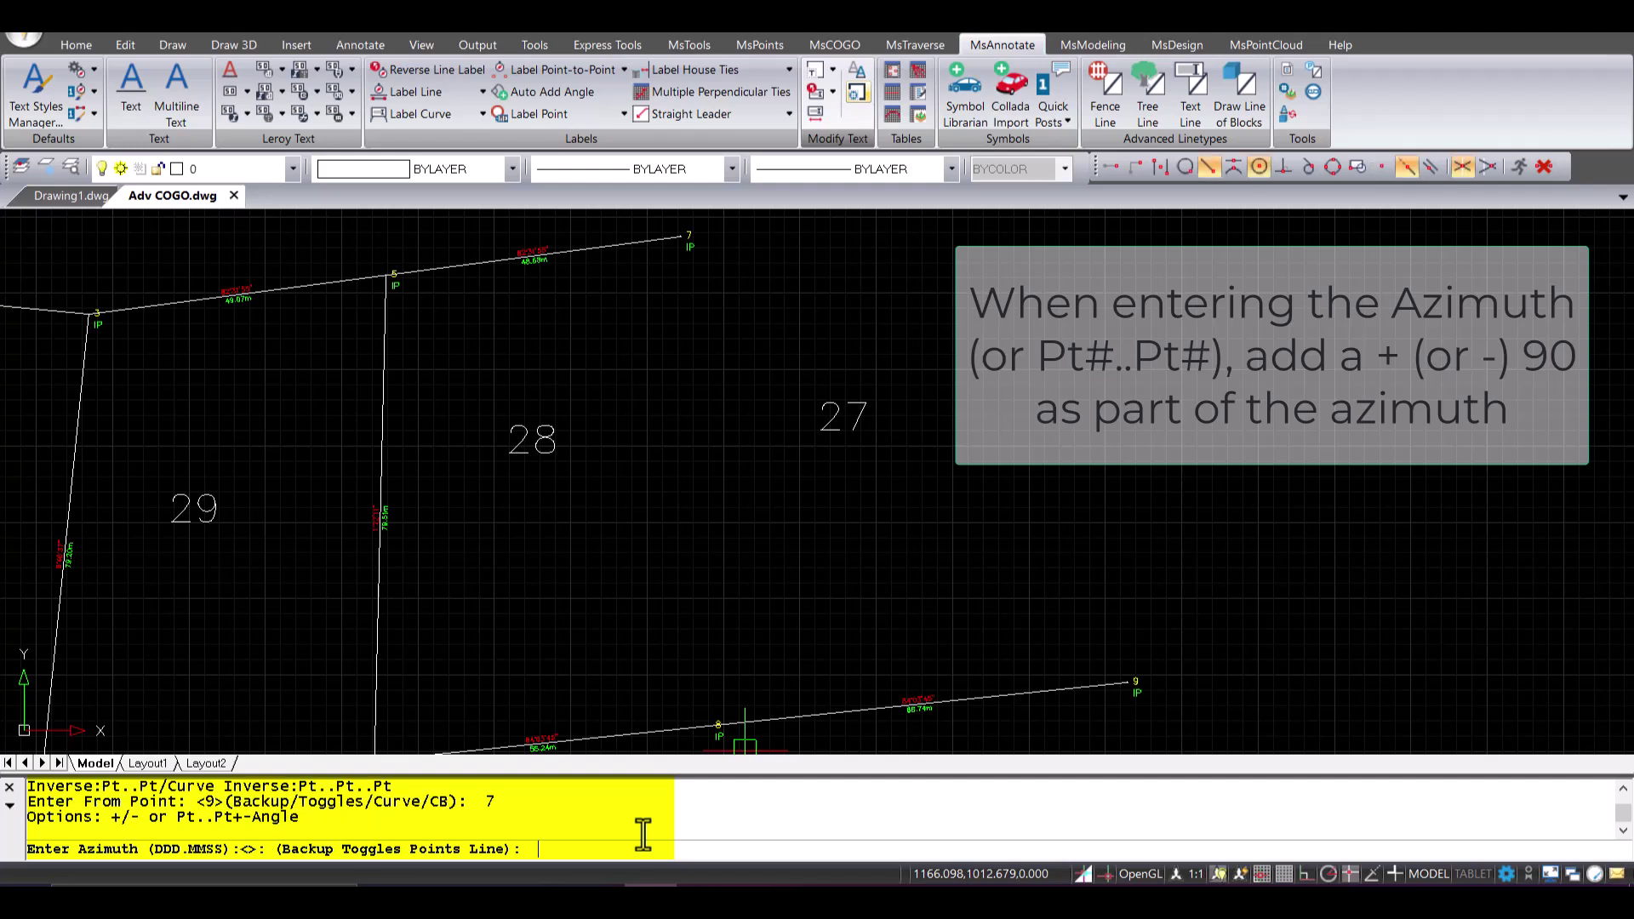
type("5..7+90")
key("Return")
type("79.51")
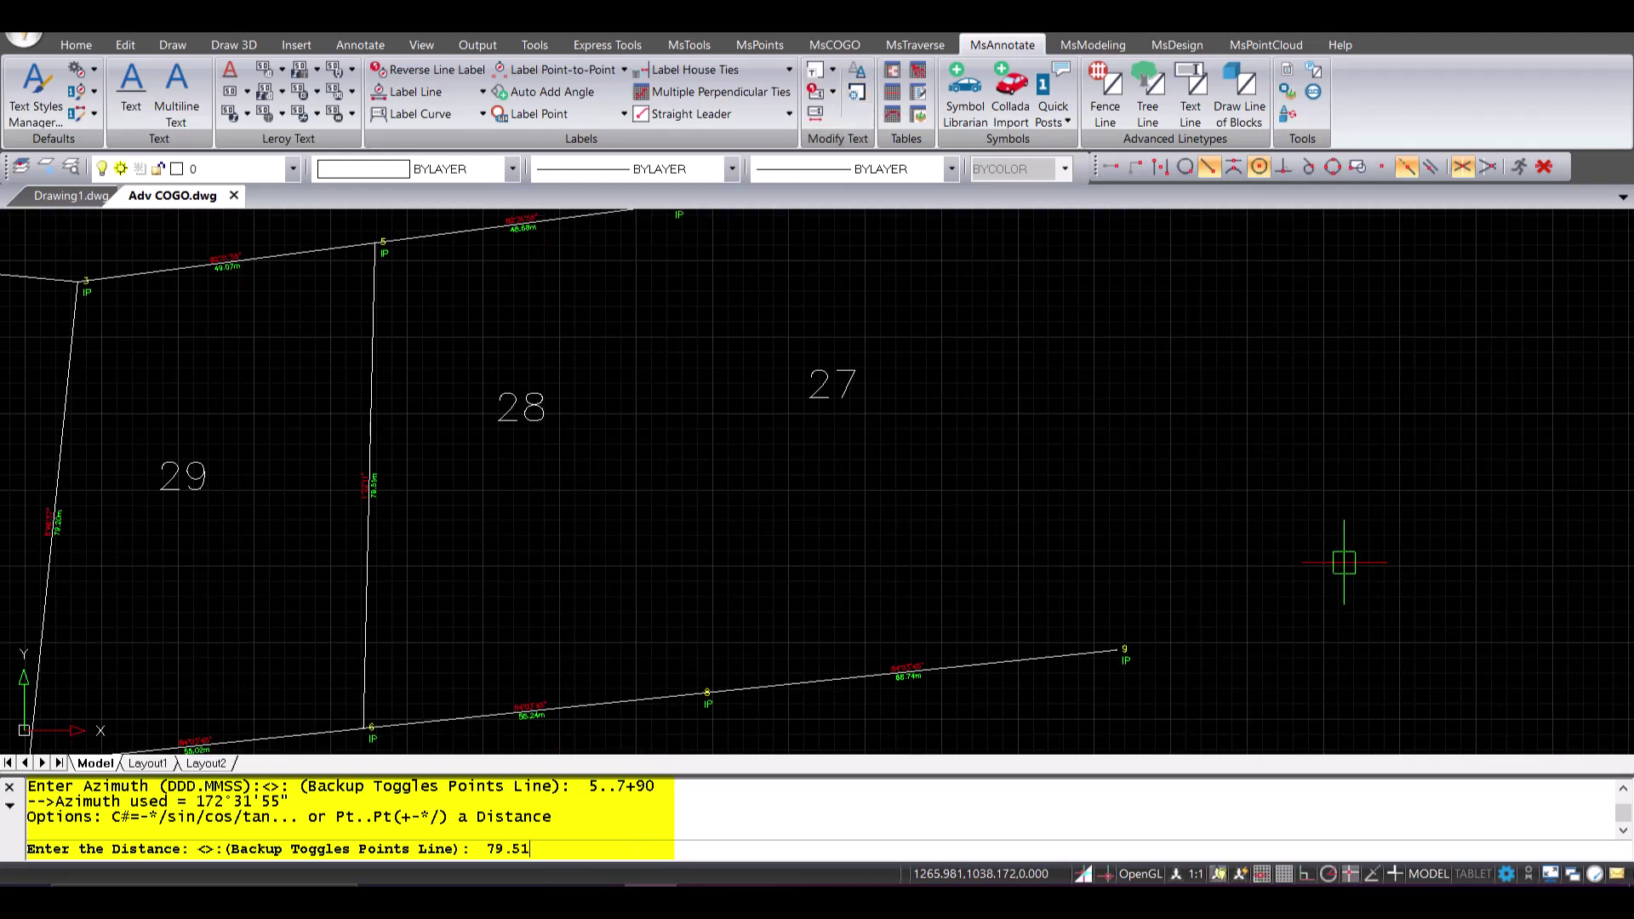
key("Return")
key("Return")
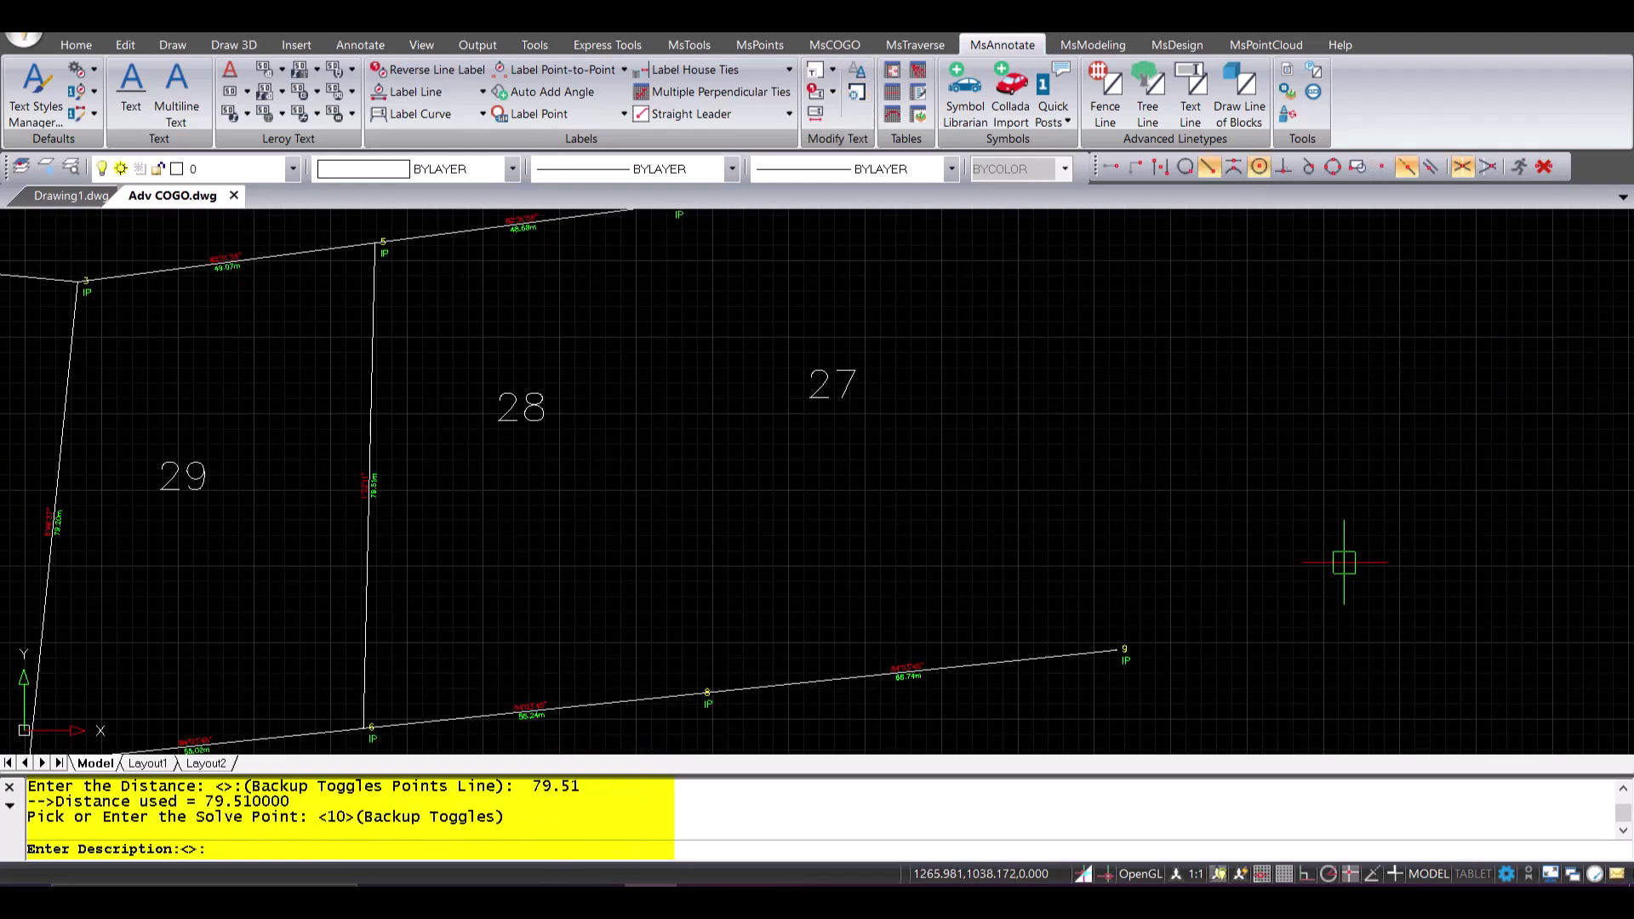
type("CALC")
key("Return")
left_click(1344, 562)
scroll(922, 554, "up", 3)
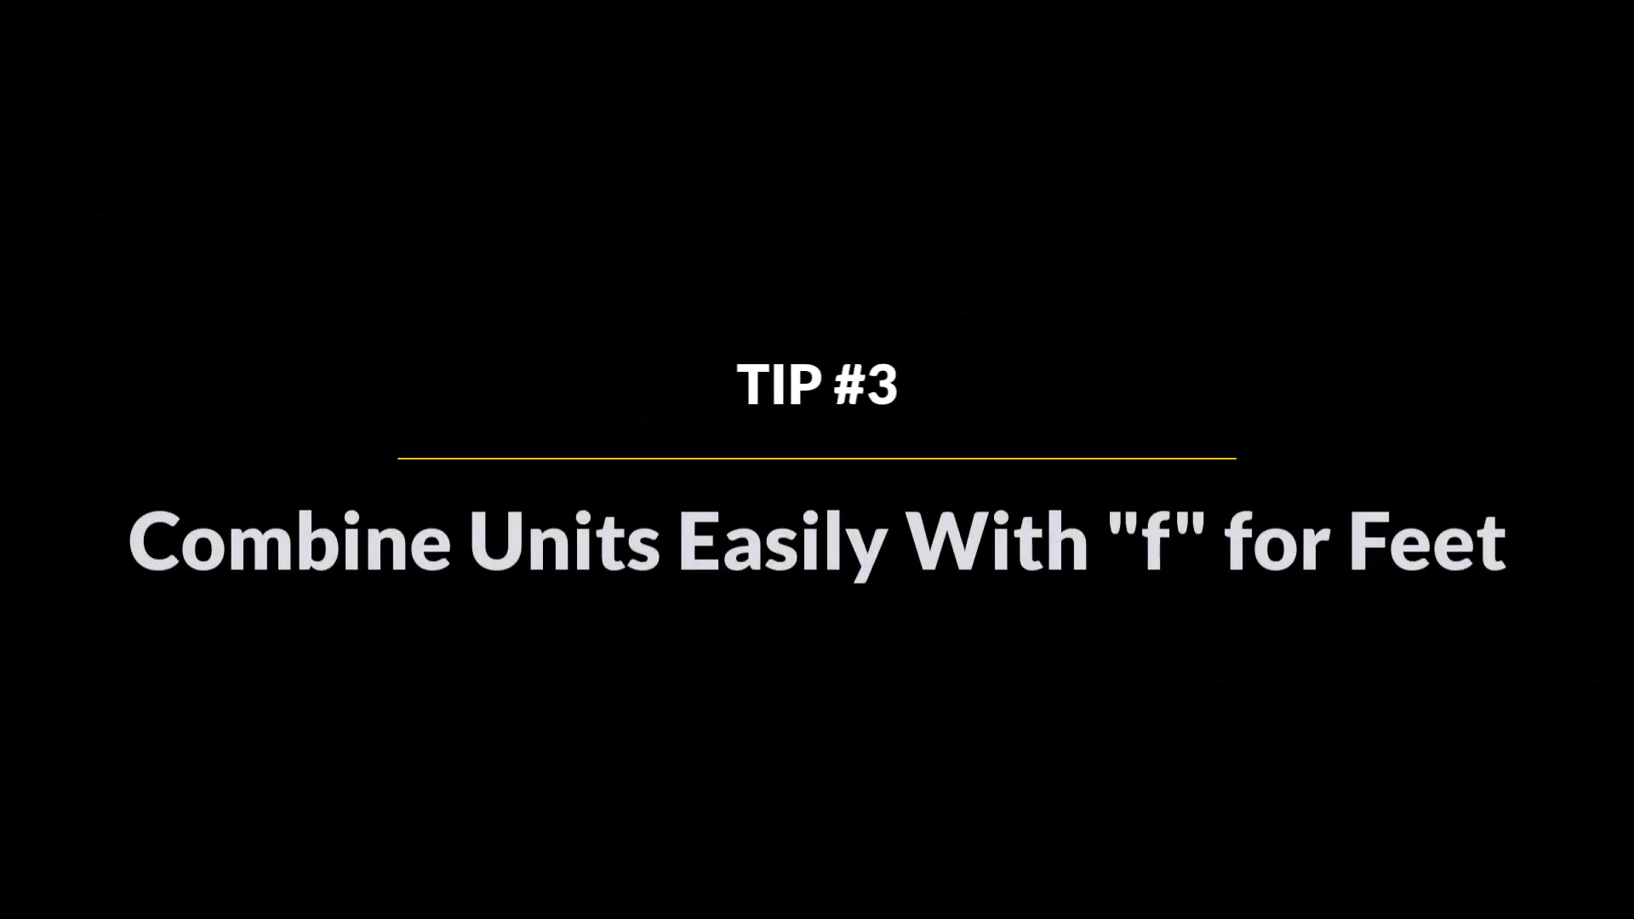
- Run COGO from point 7 at 84°03'45" with distance 114.835 ft, converted to 35.001708 m
type("COGO")
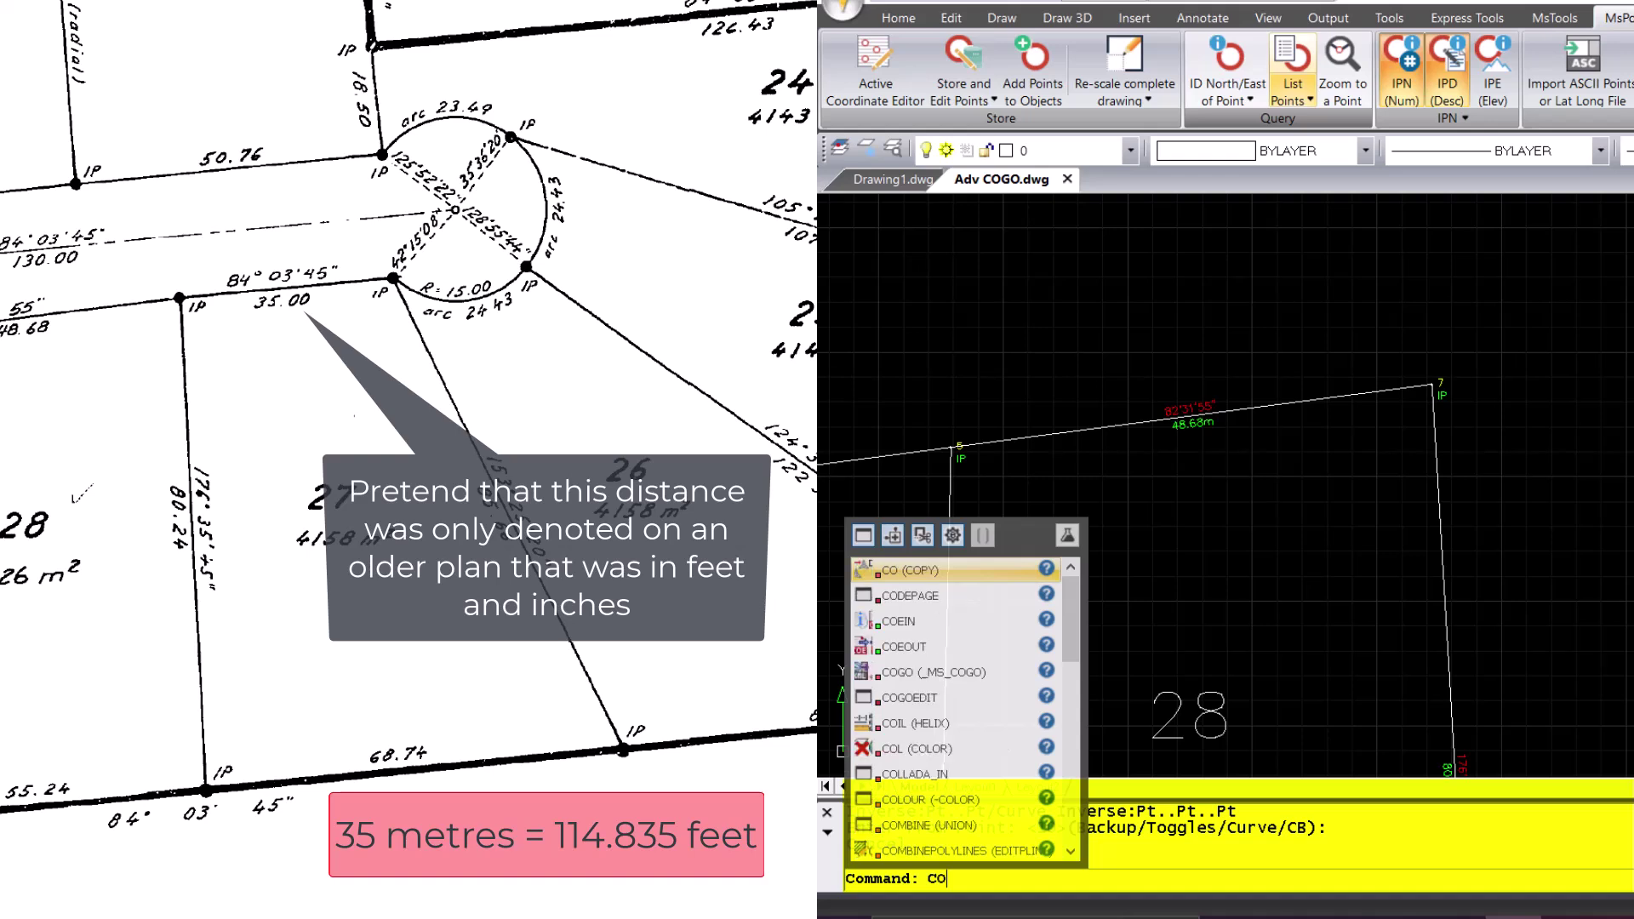
key("Return")
type("7")
key("Return")
type("84.0")
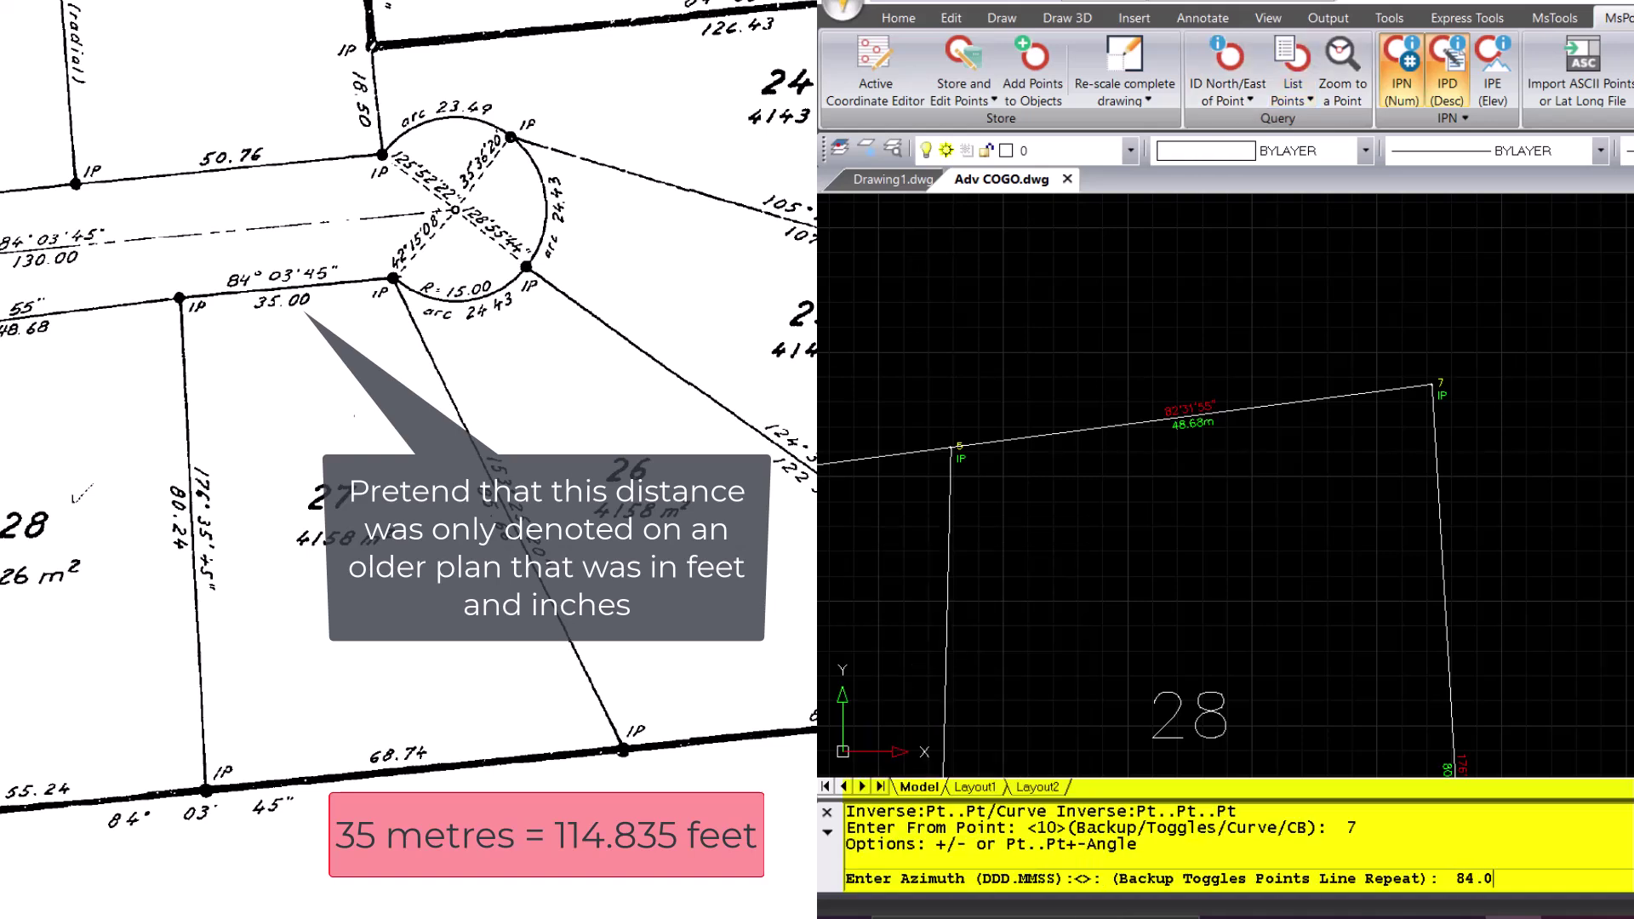
type("345")
key("Return")
type("114.835f")
key("Return")
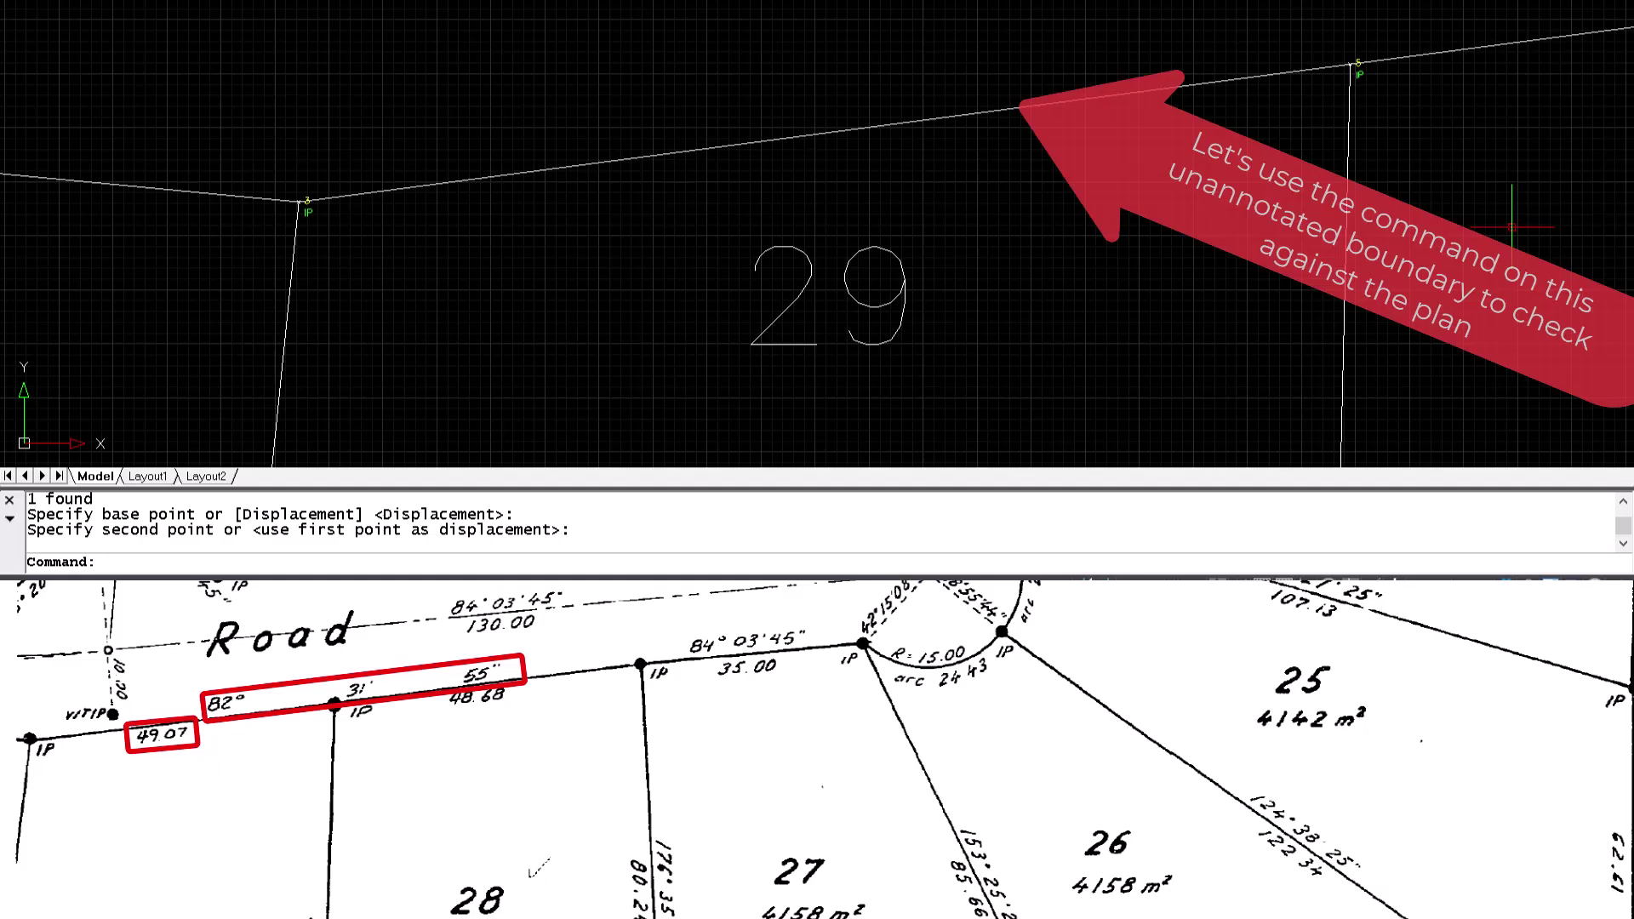
- Inverse by database point identifier from point 3 to point 5 to check lot 29
type("IN")
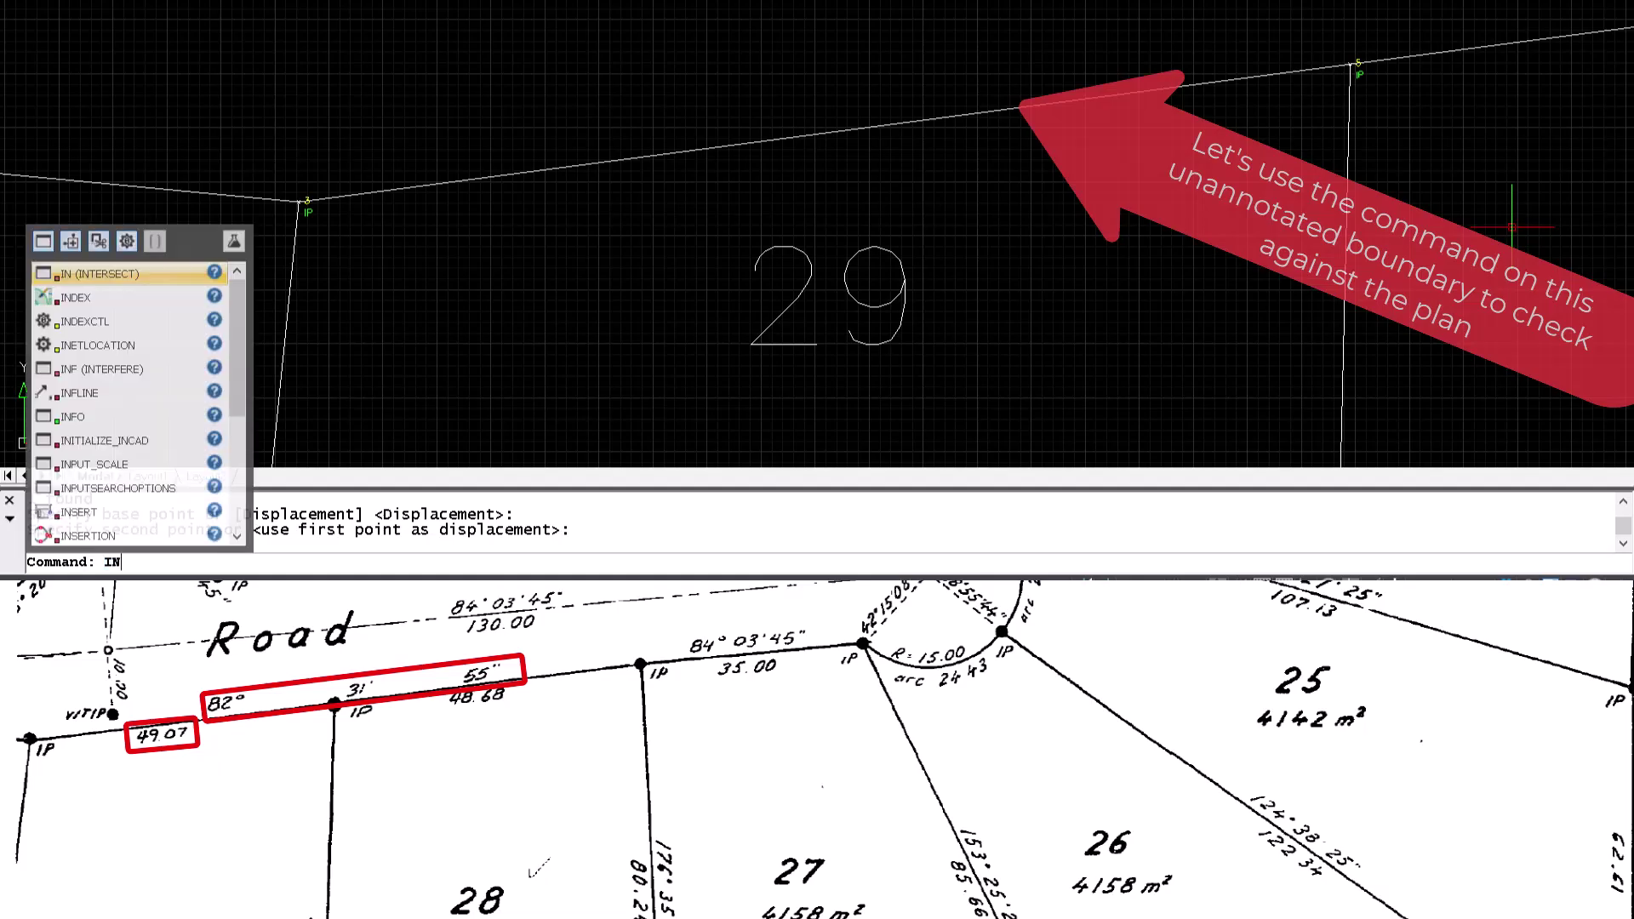
type("V")
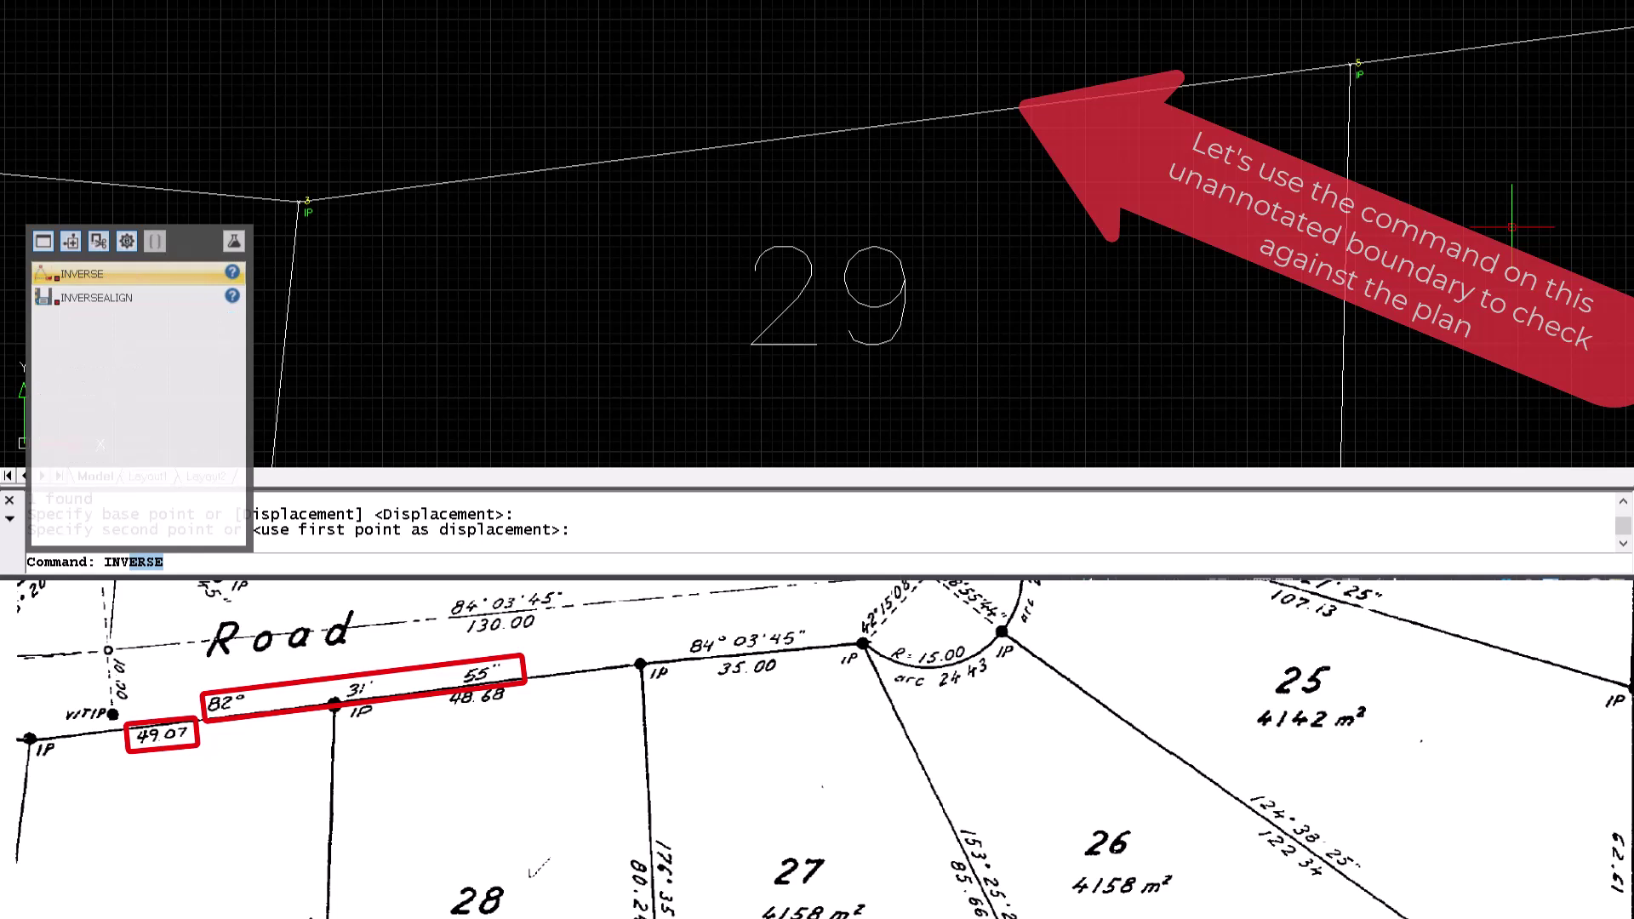
type("ERSE")
key("Return")
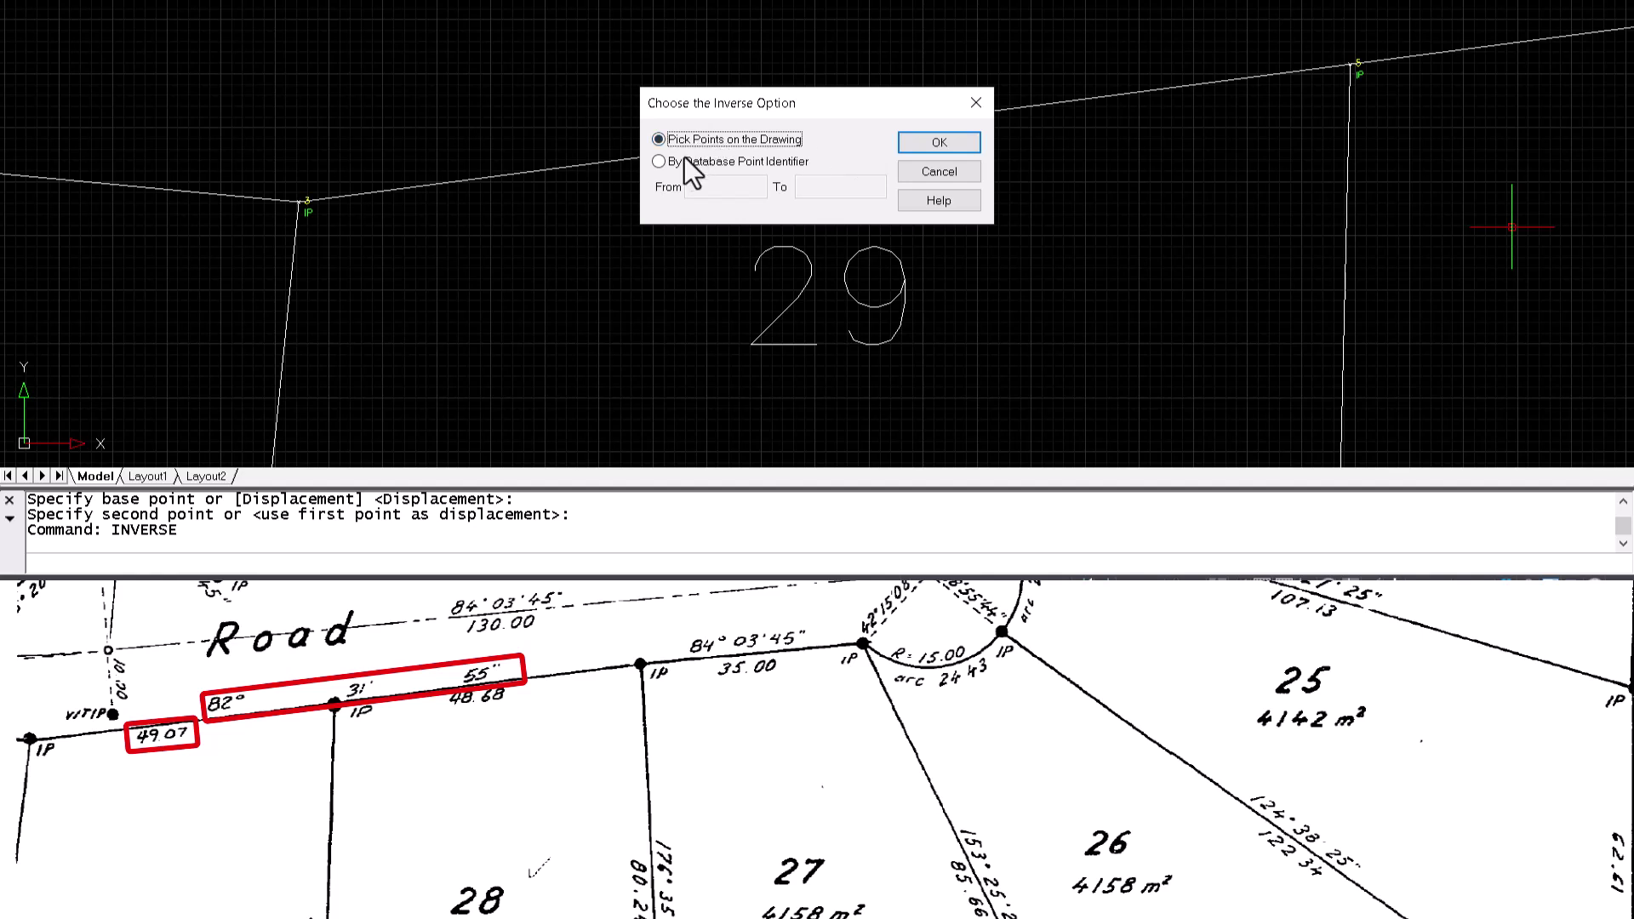
left_click(659, 162)
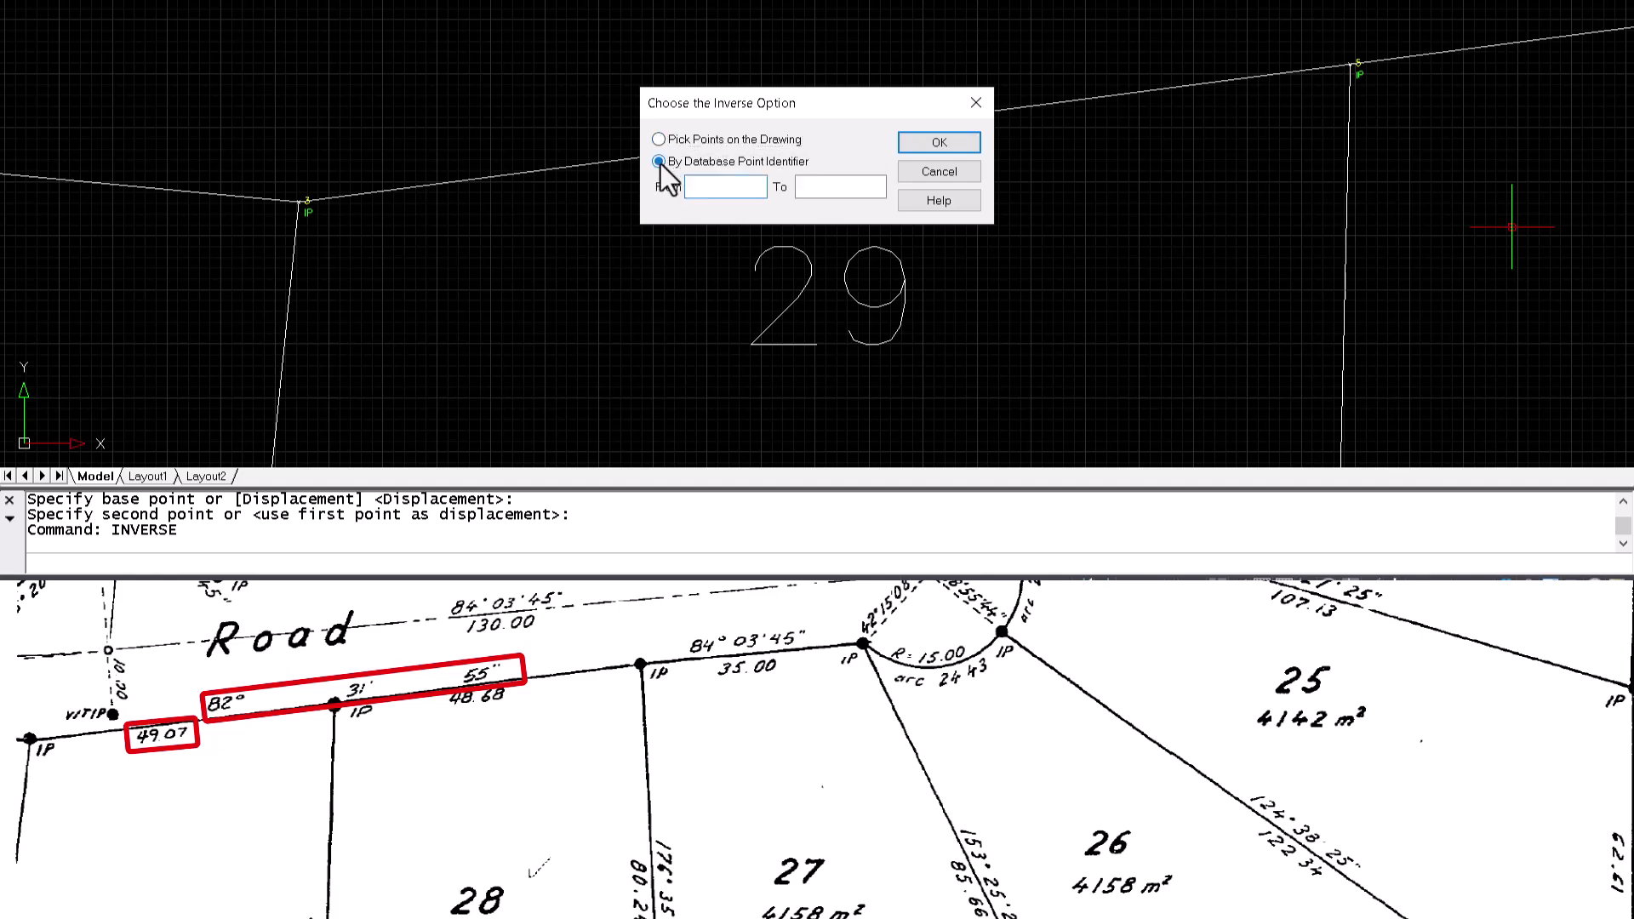
type("3")
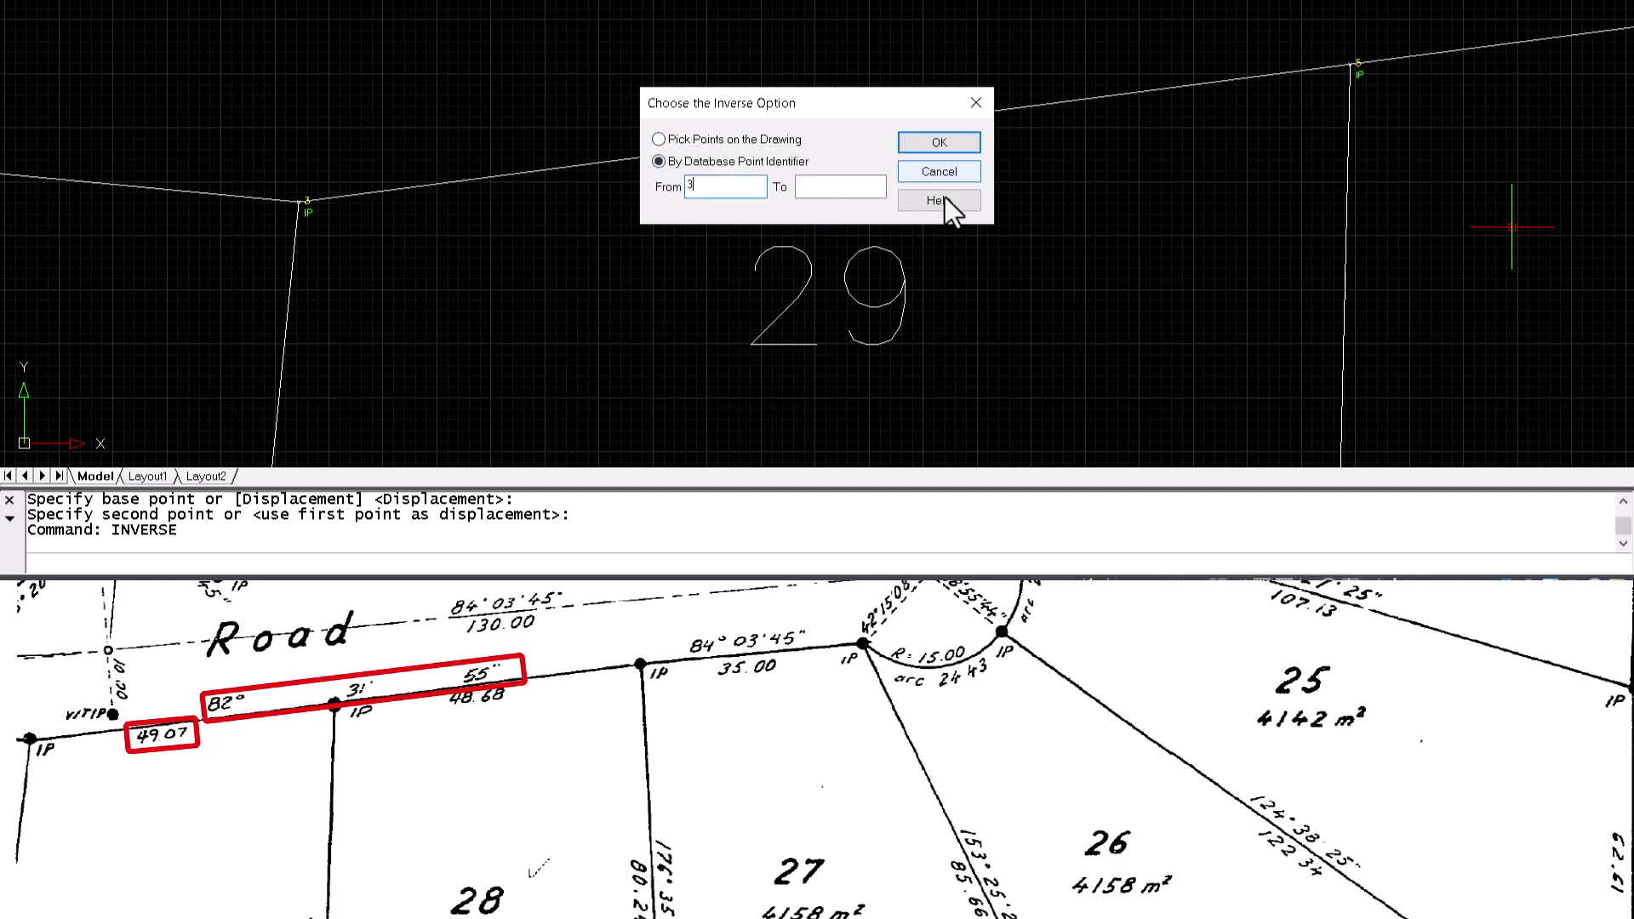
left_click(863, 186)
type("5")
left_click(923, 145)
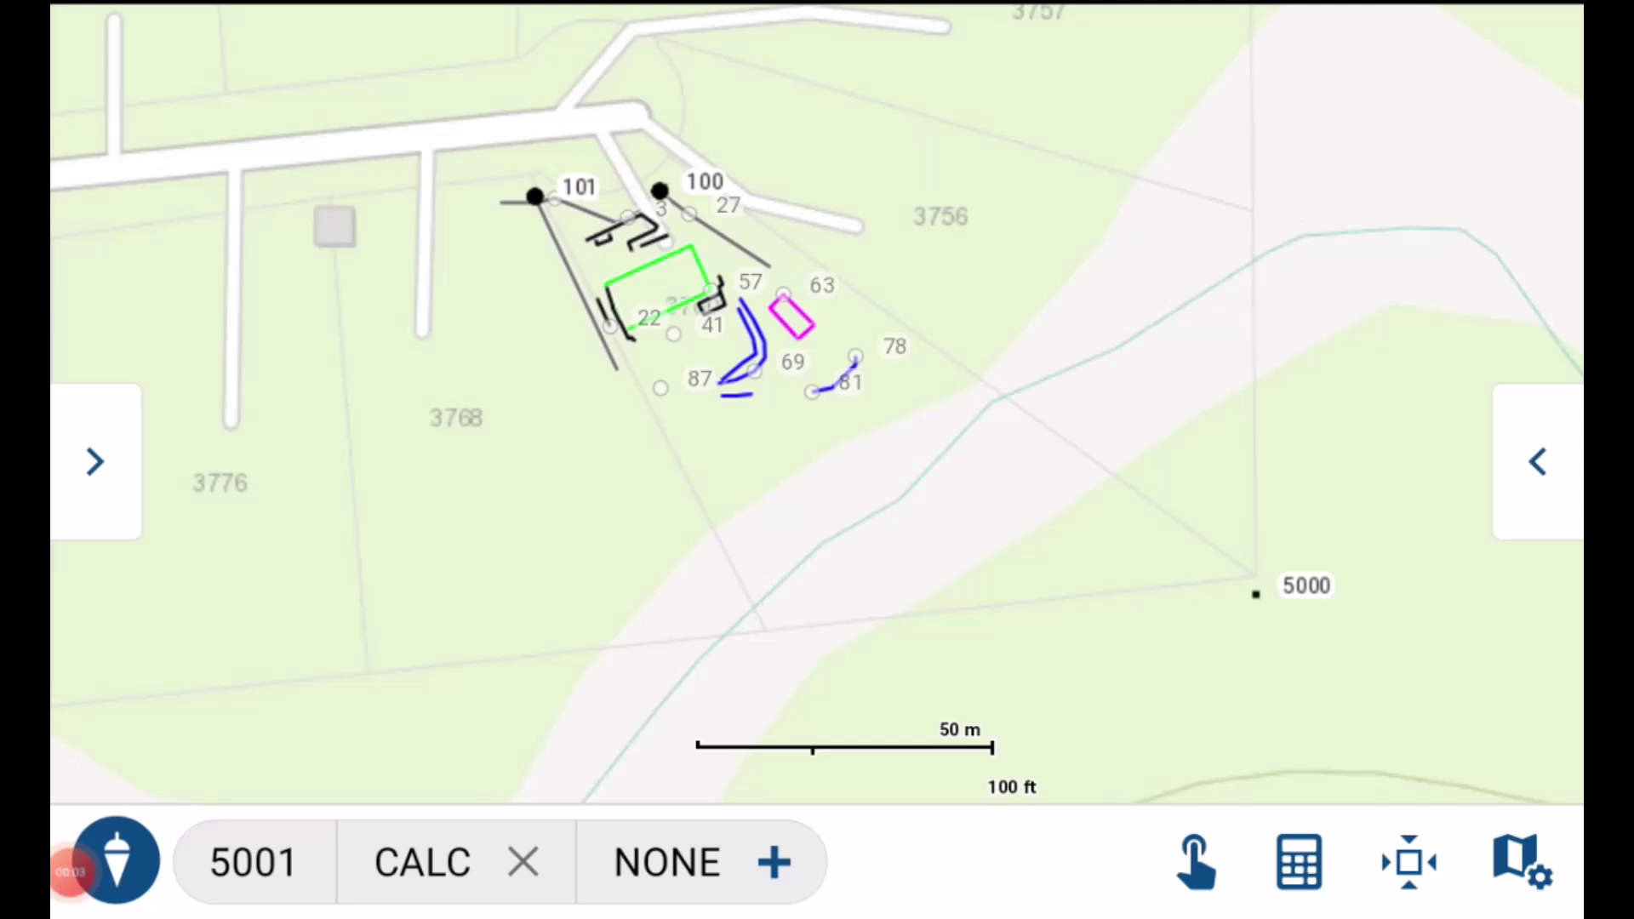
- Inverse from point 6 to point 21, giving 152°30'49" and 31.548 m
left_click(1299, 862)
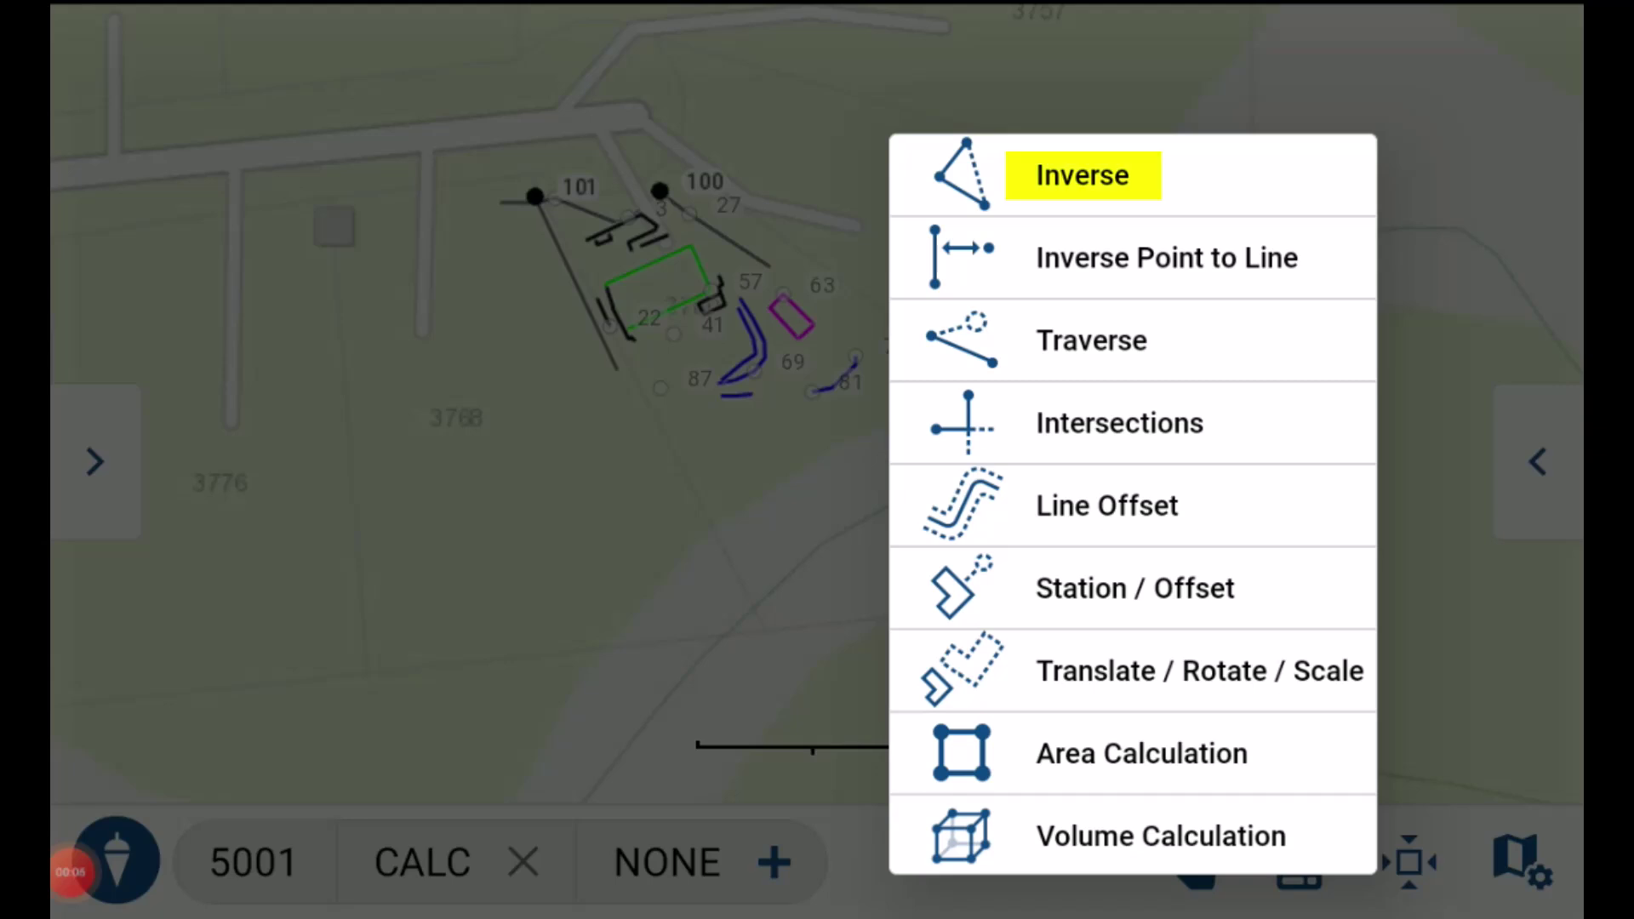
left_click(1082, 175)
left_click(737, 653)
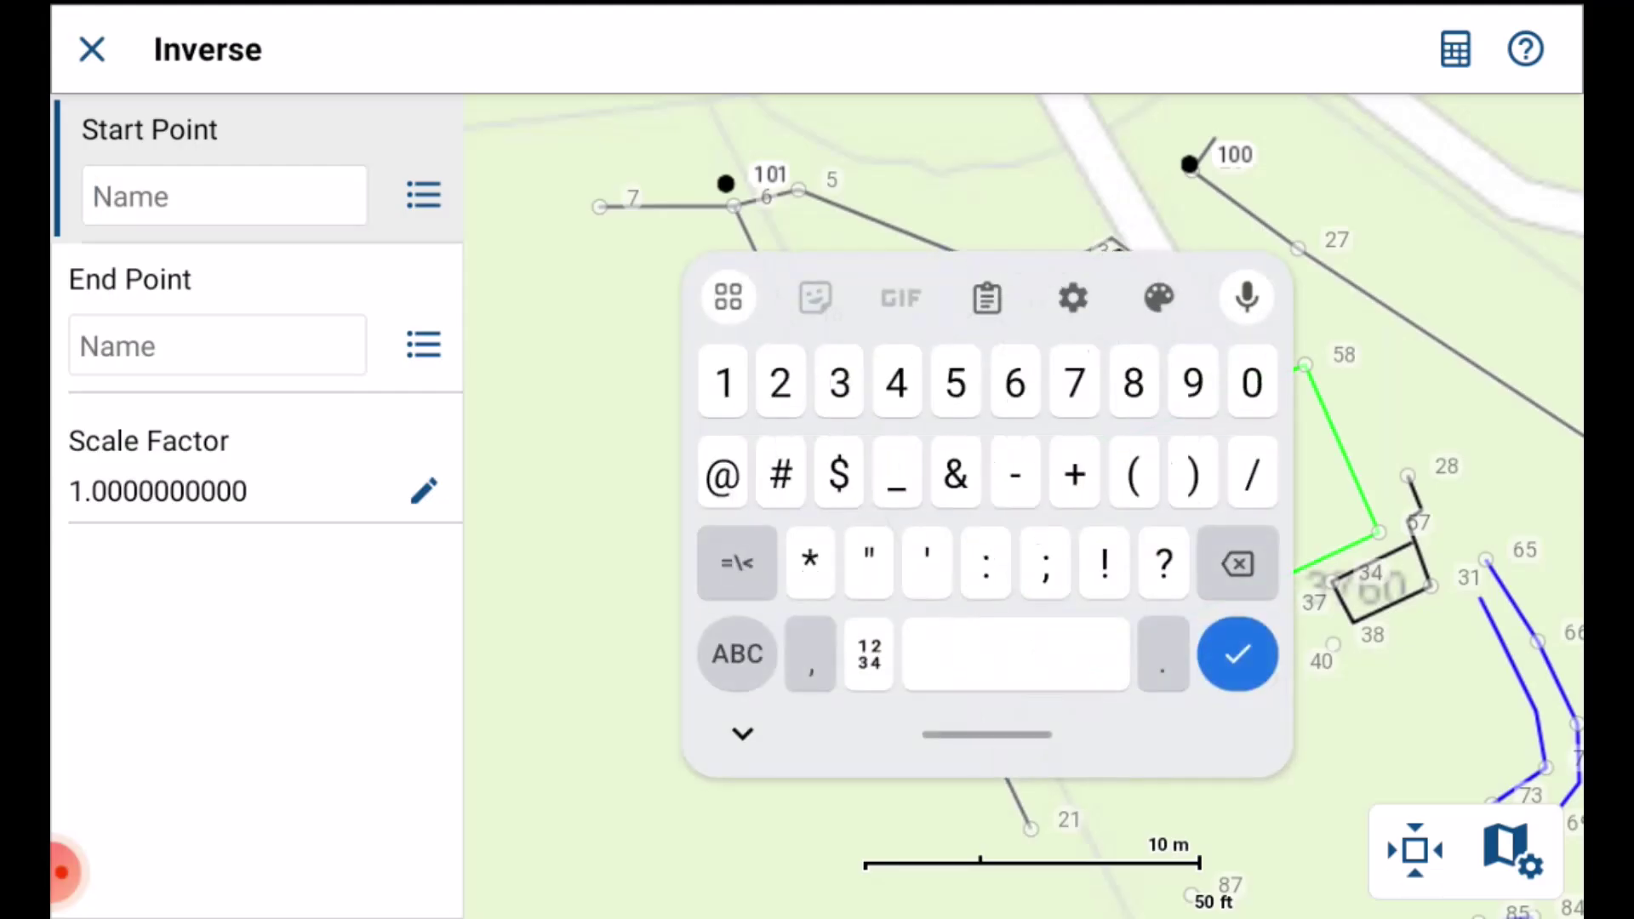
type("6")
key("Return")
left_click_drag(986, 735, 1135, 669)
left_click(886, 588)
type("21")
key("Return")
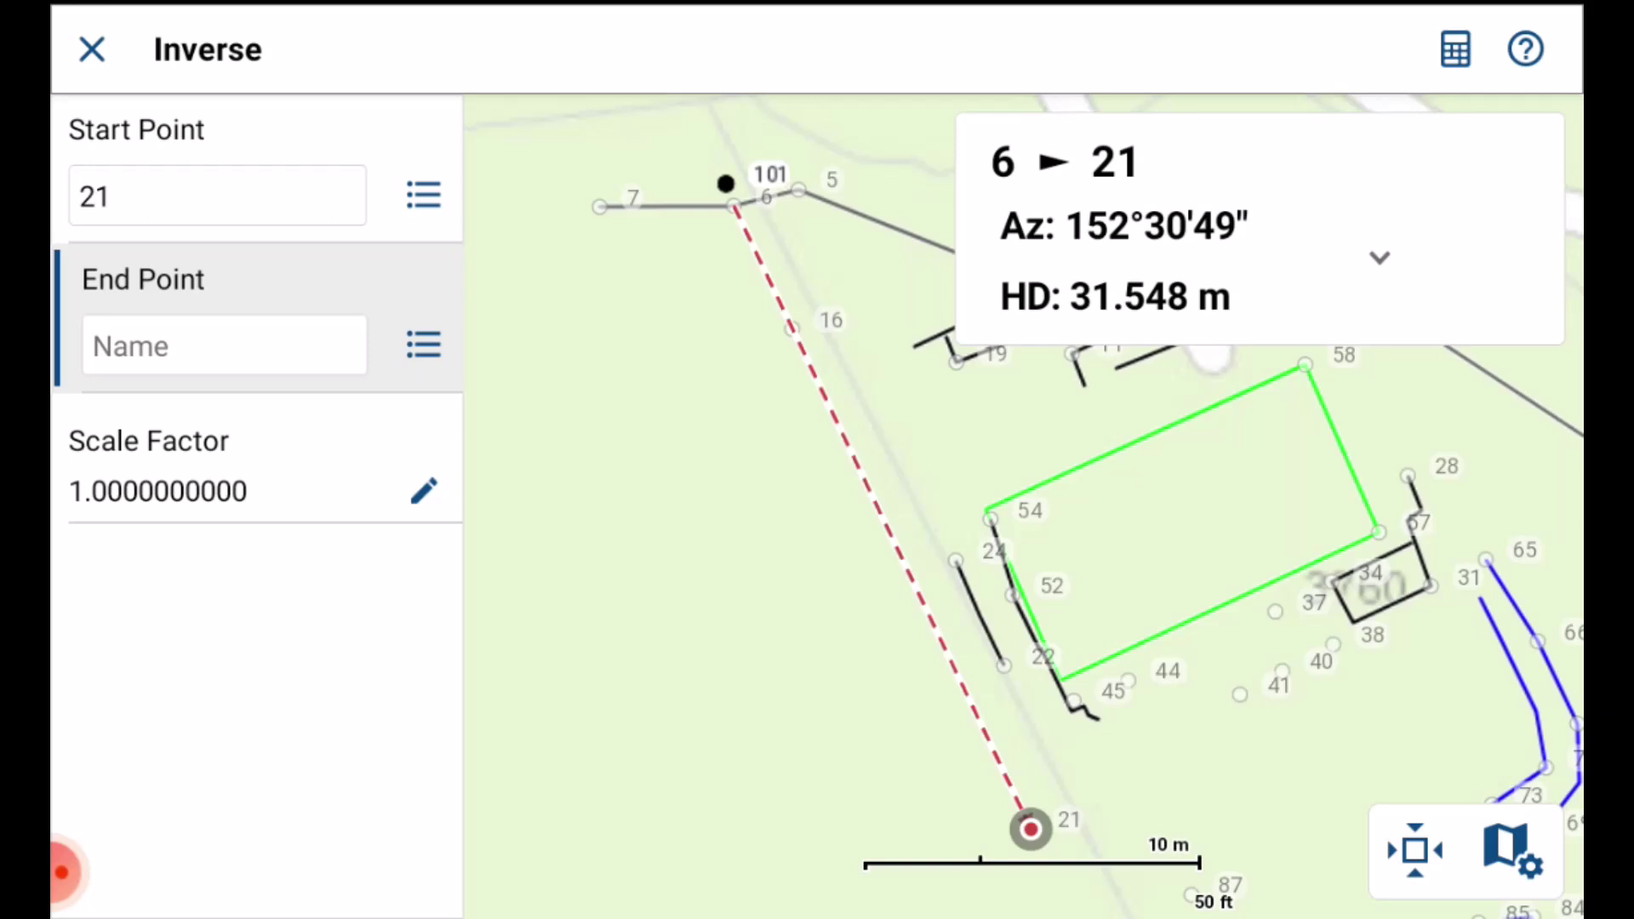
- Close the inverse result and return to the survey map
key("Escape")
scroll(817, 426, "down", 3)
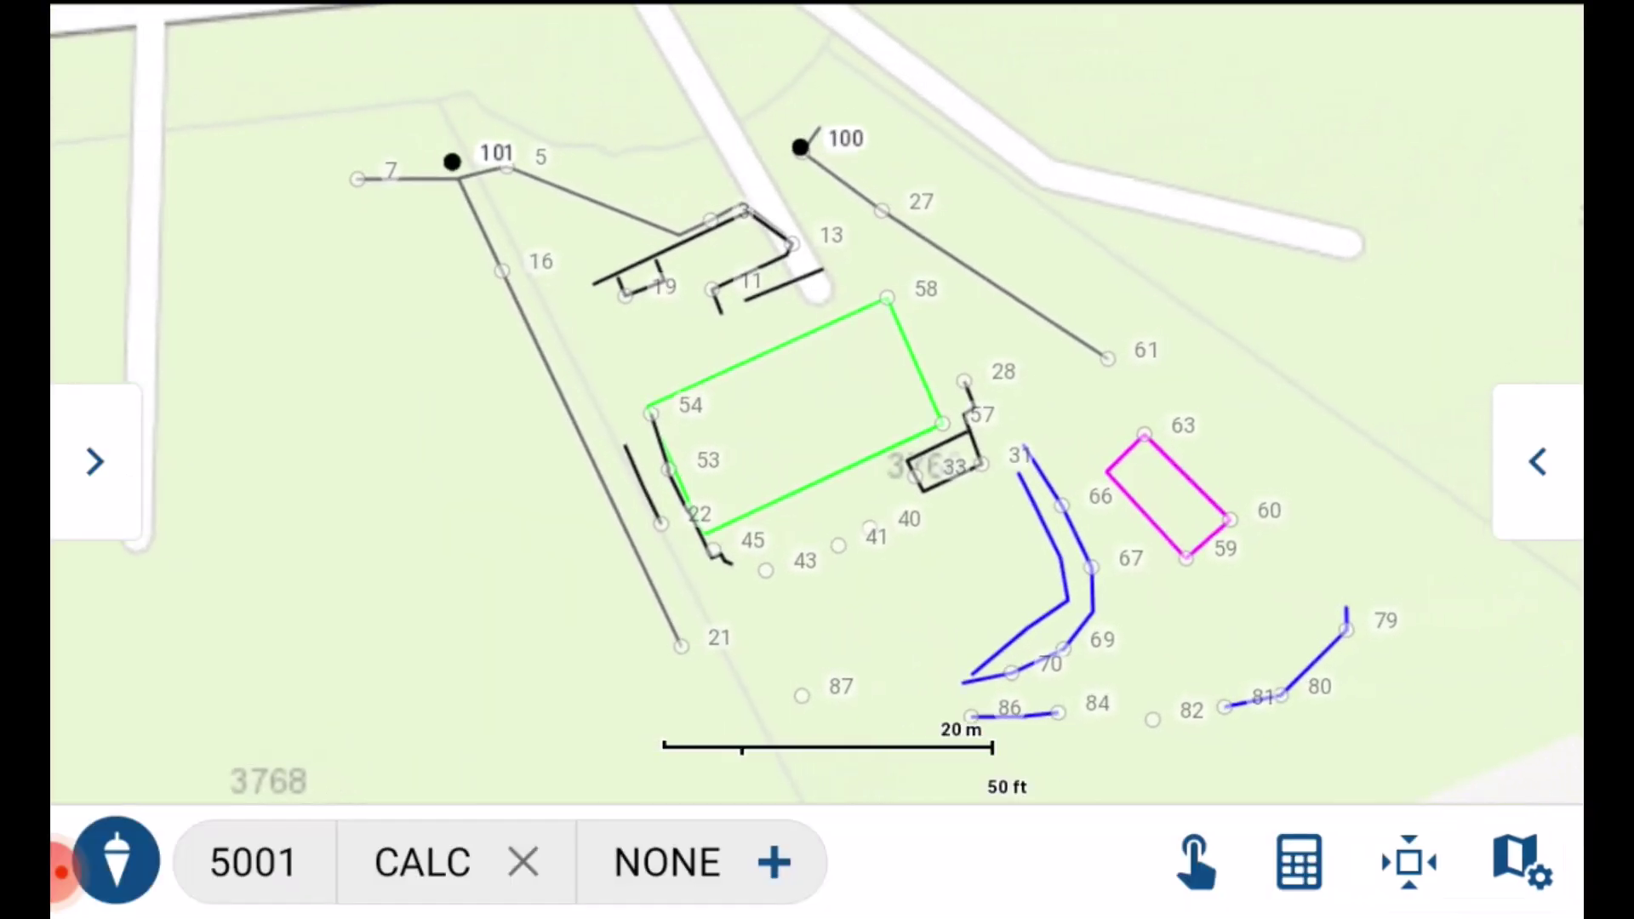
scroll(817, 404, "down", 2)
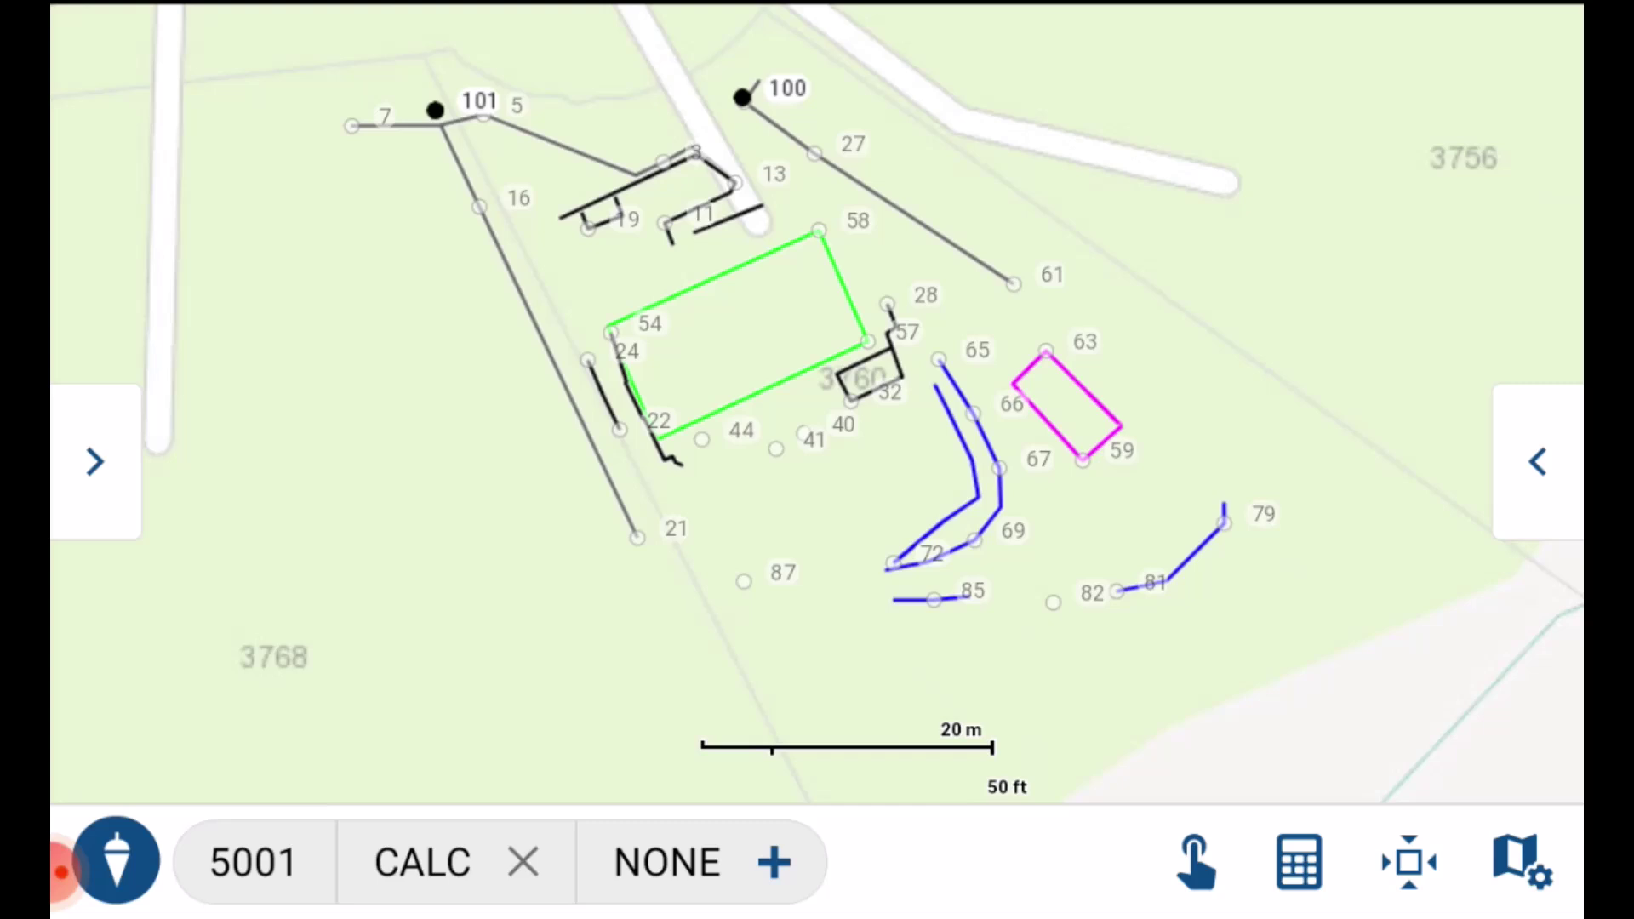
- Traverse from point 101 at azimuth 6..2 (152°30'49") for 85.66 m to preview the new point
left_click(1299, 861)
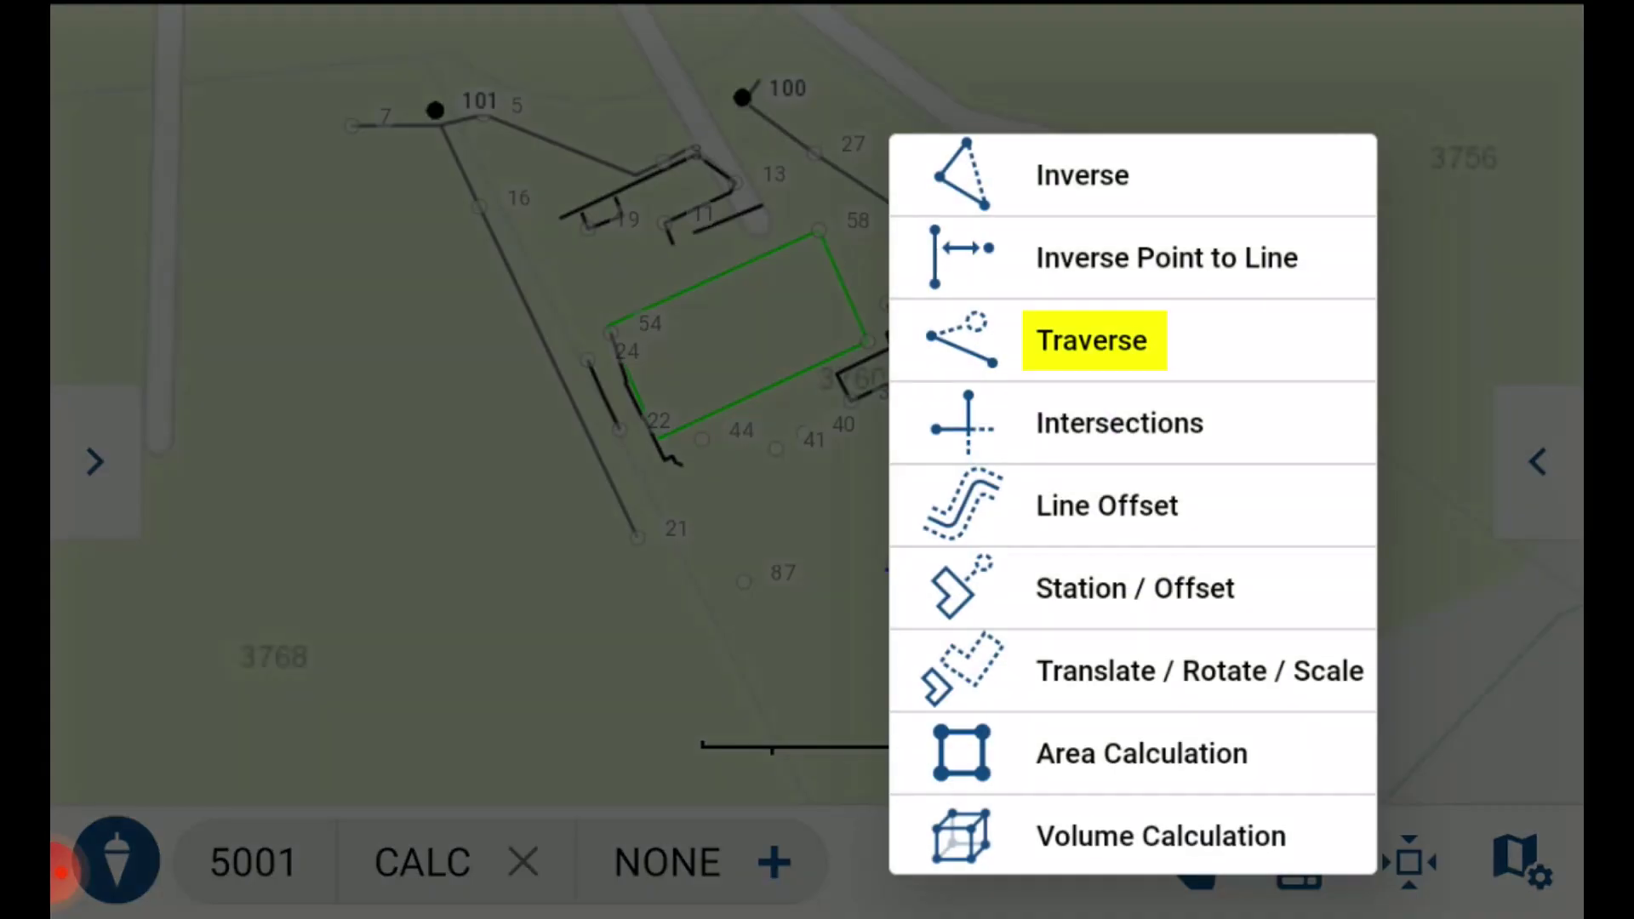
left_click(1092, 340)
type("101")
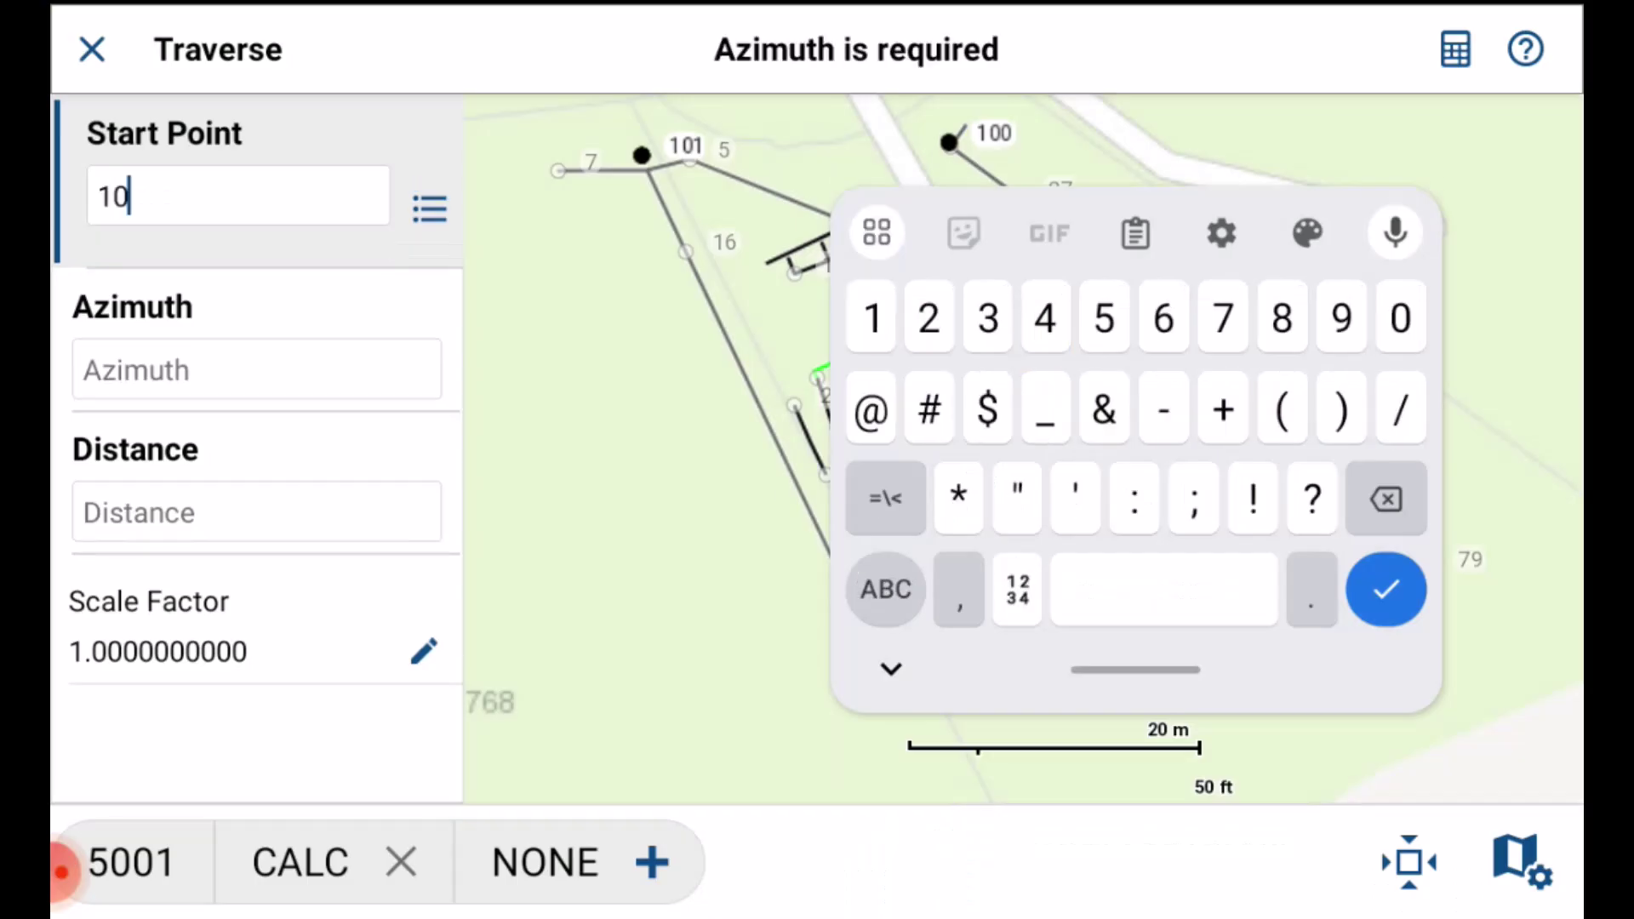
left_click(264, 370)
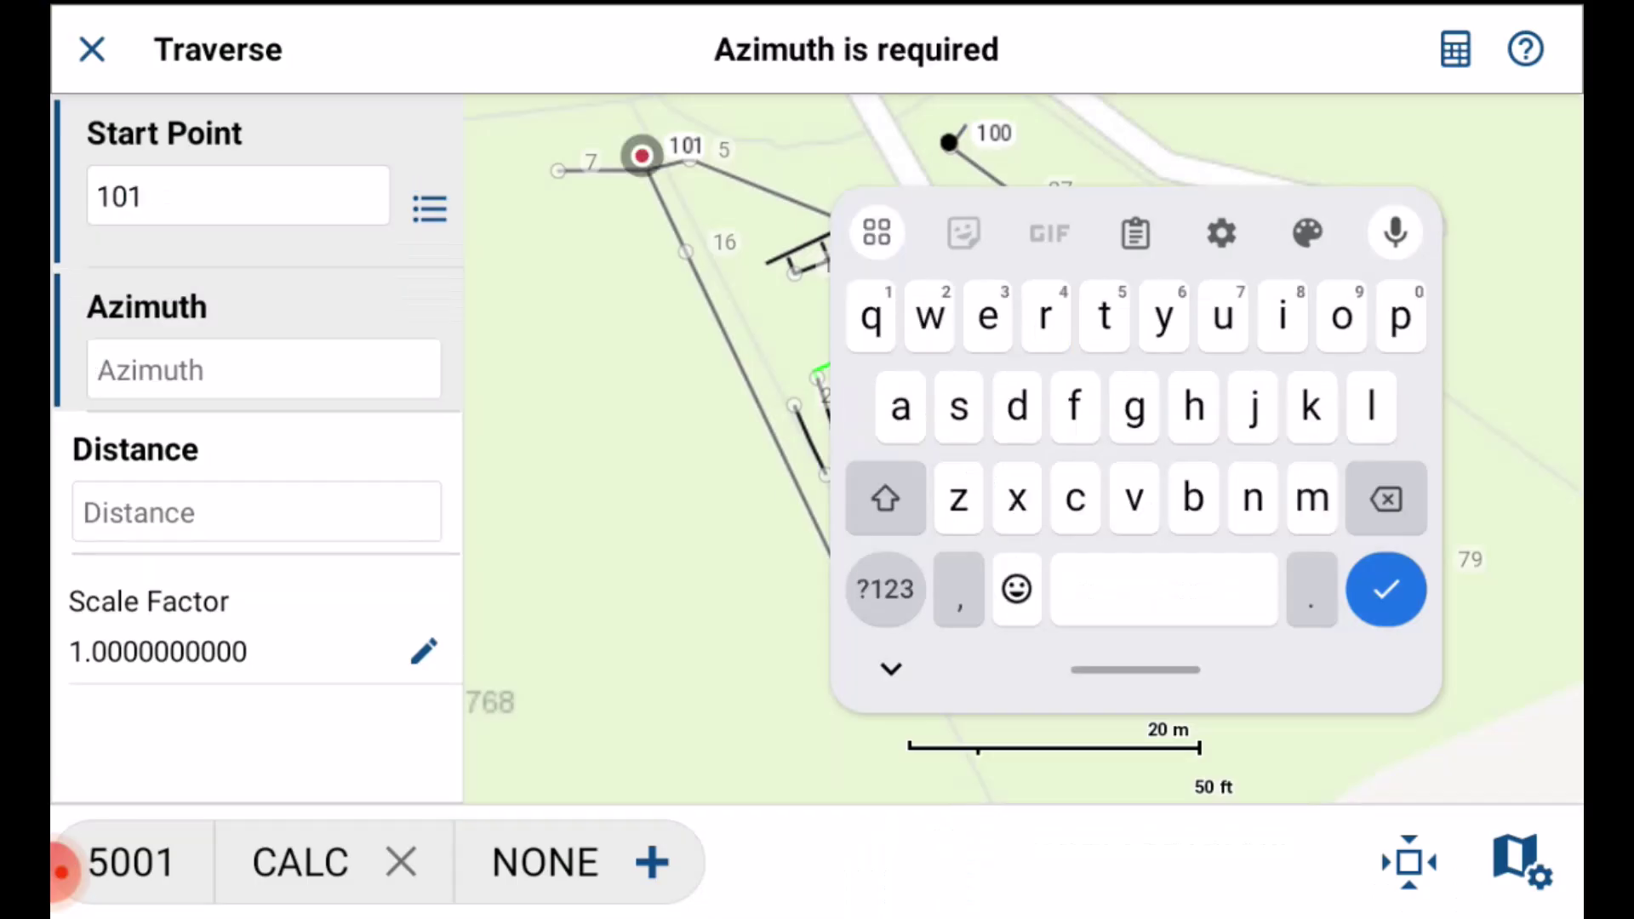
left_click(884, 589)
type("6")
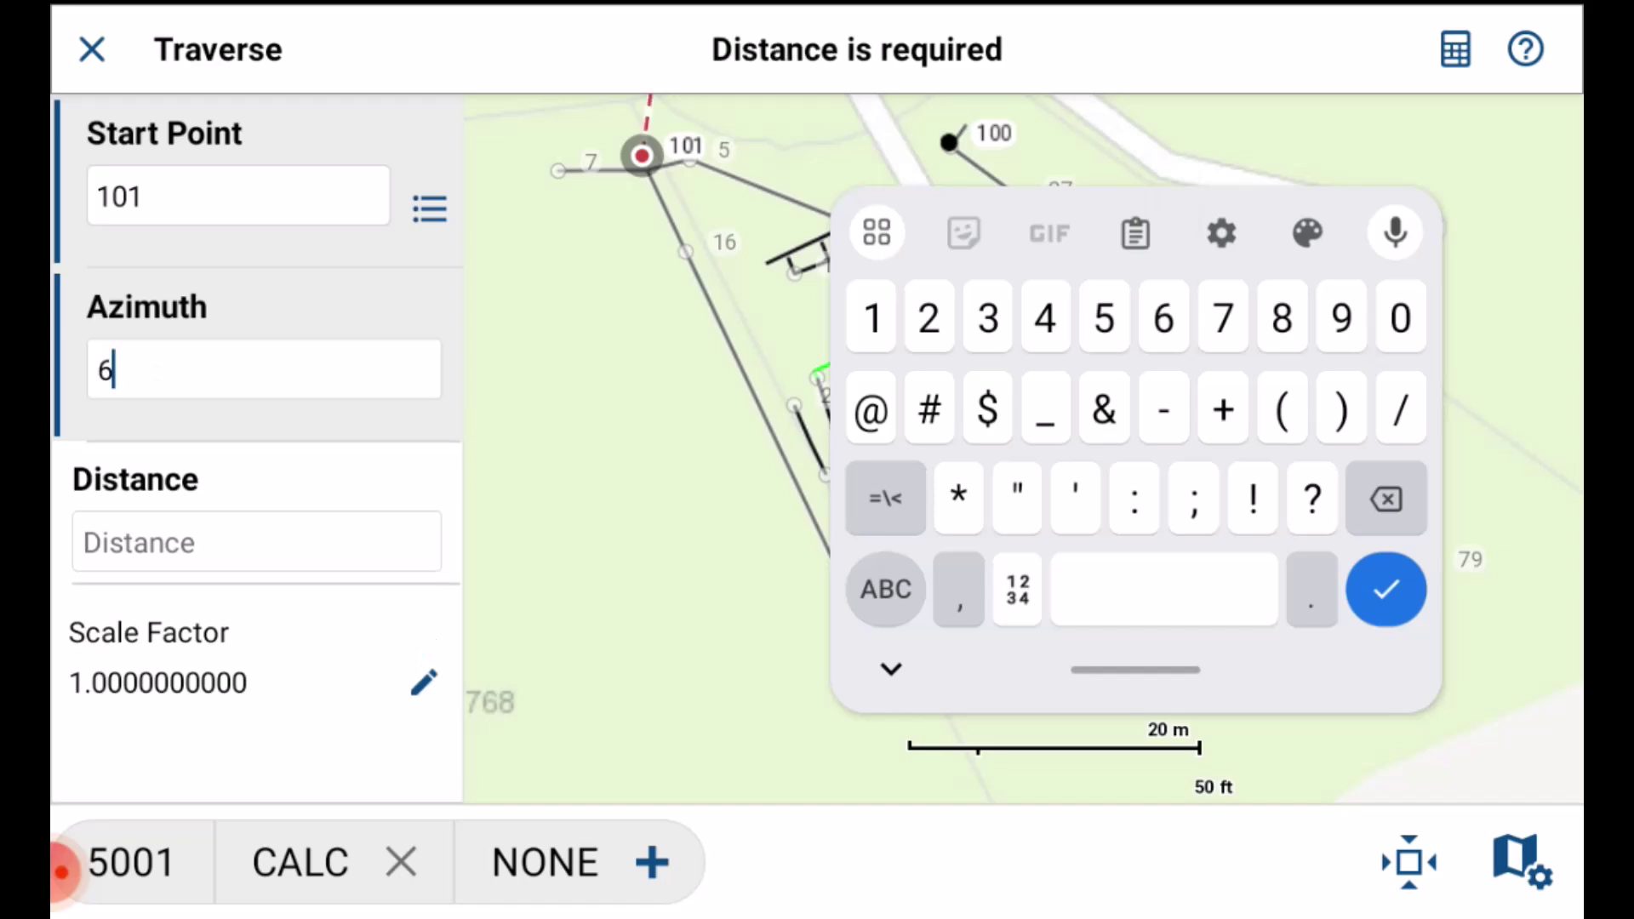
type("..2")
key("Return")
type("8")
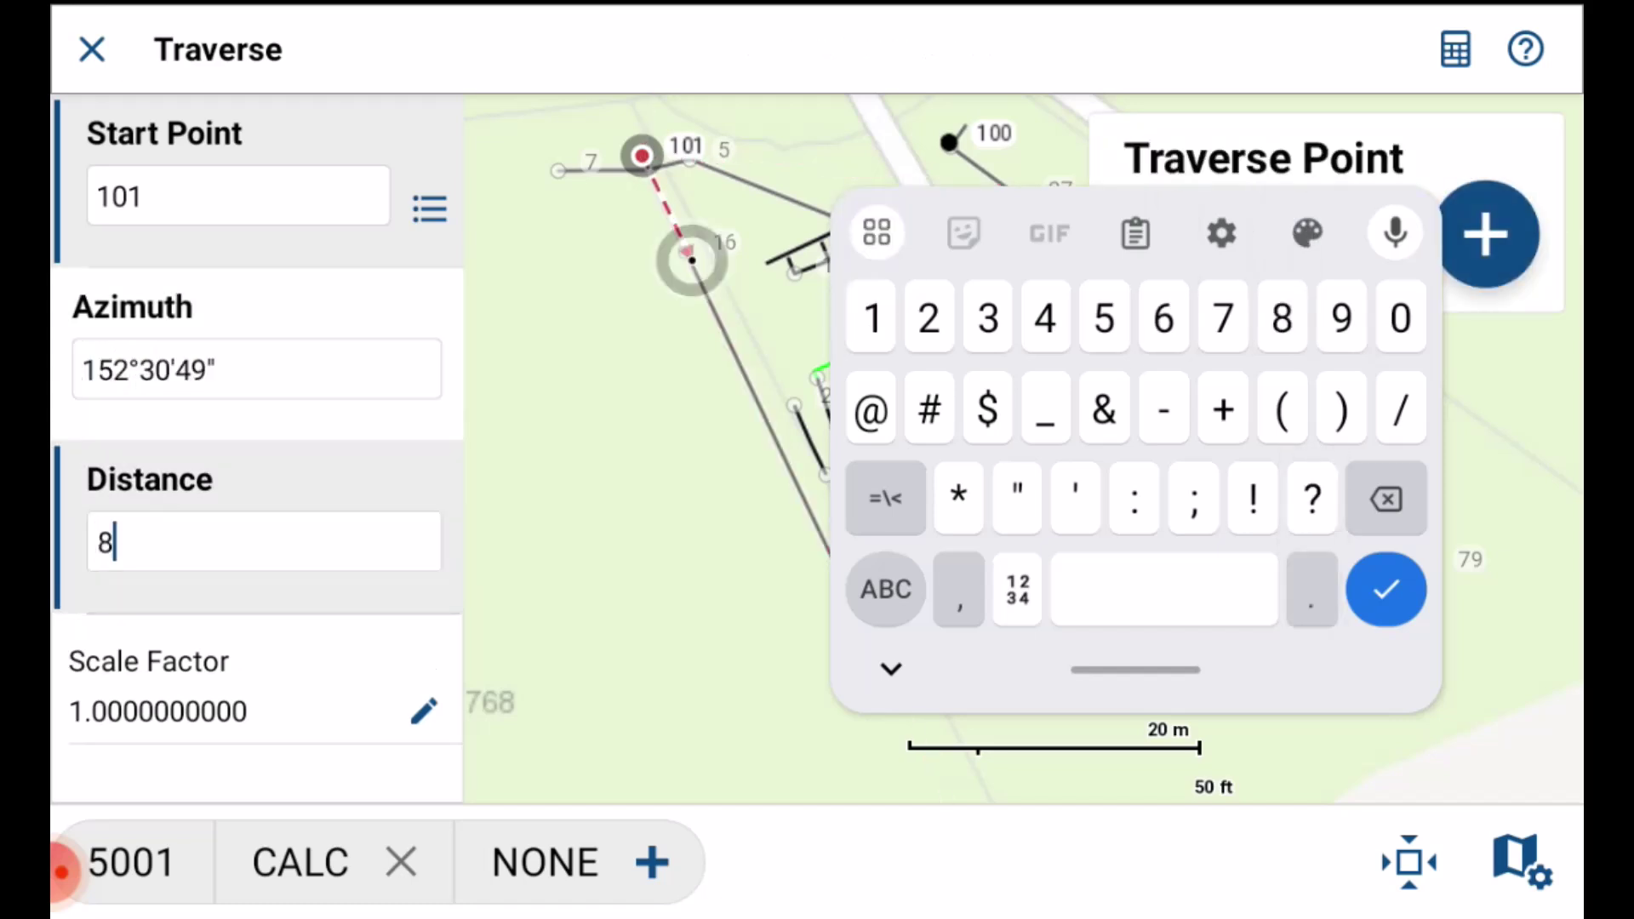
type("5.66")
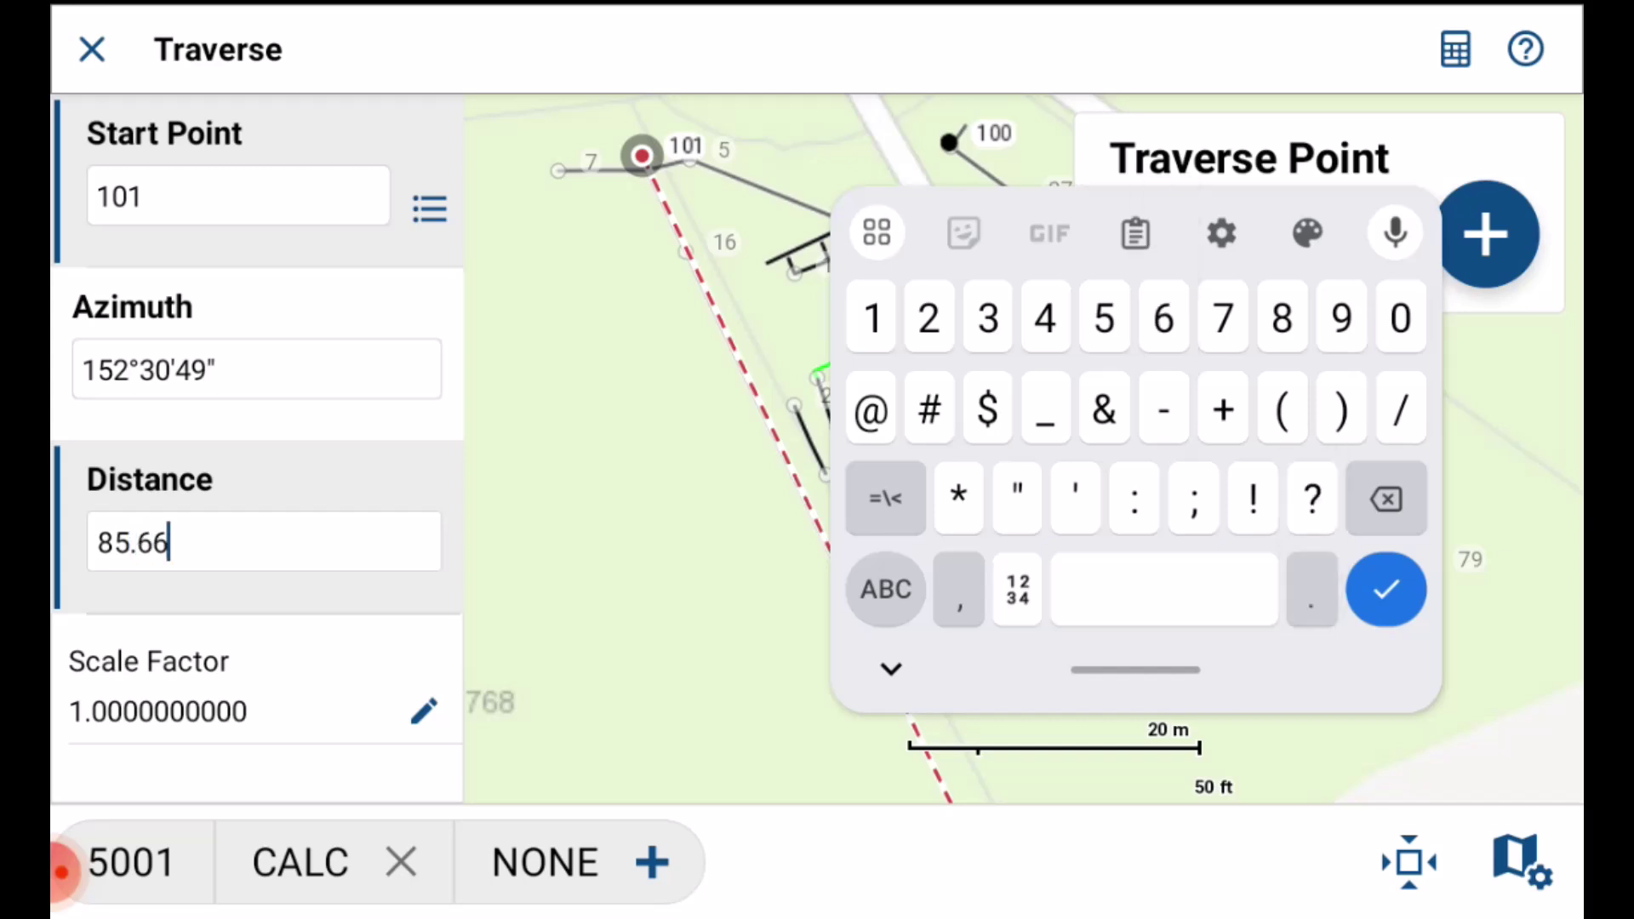
key("Return")
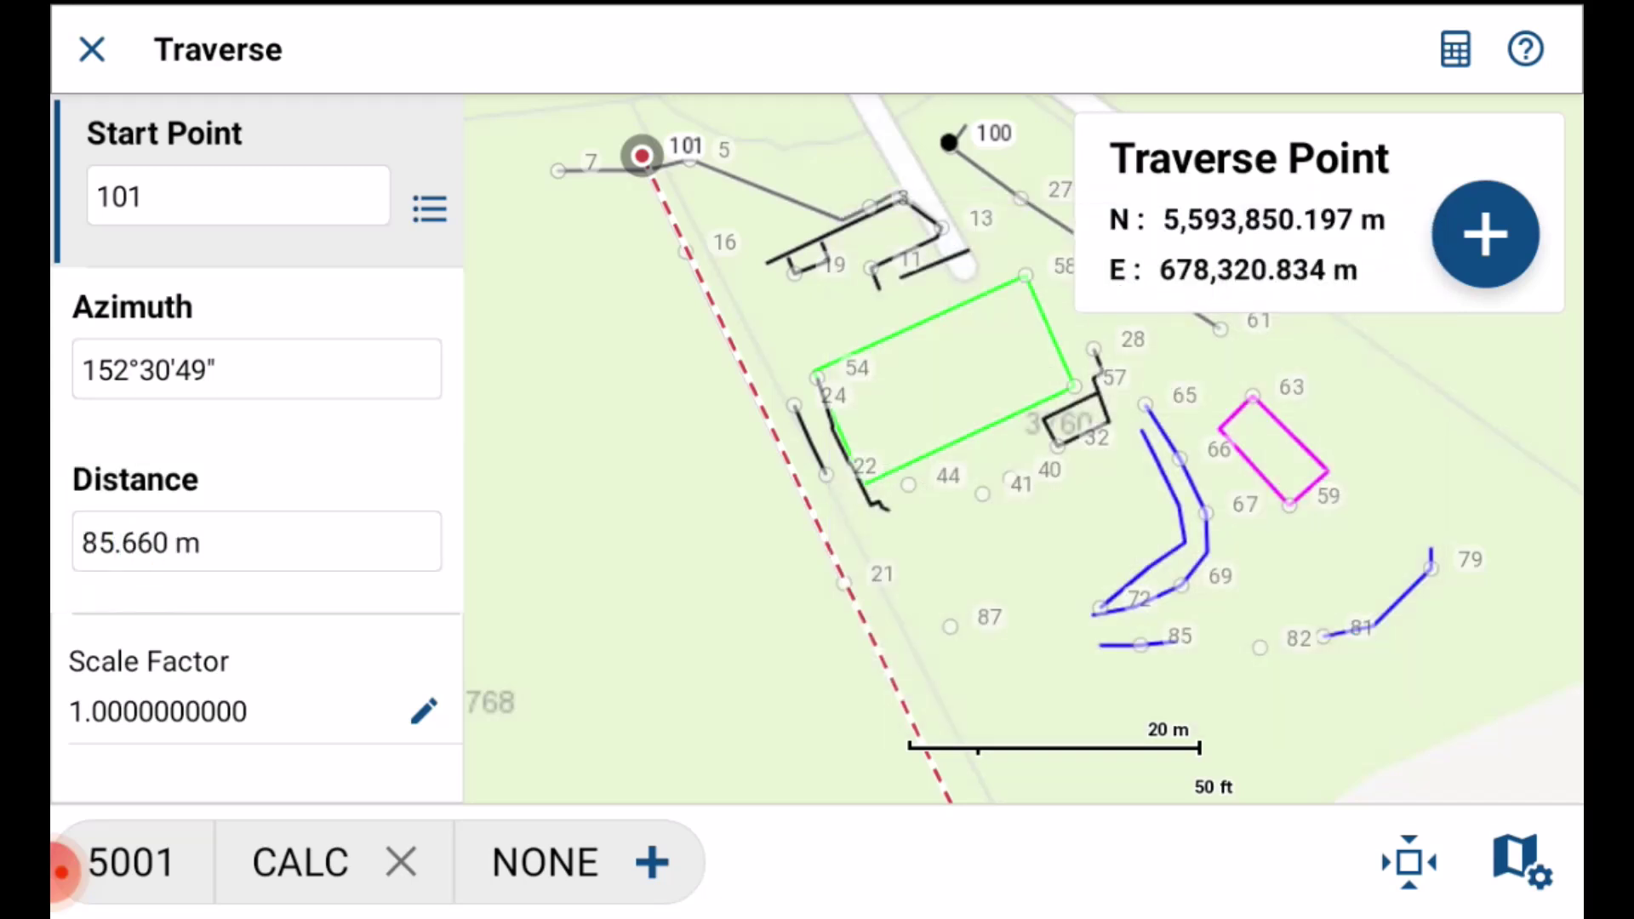